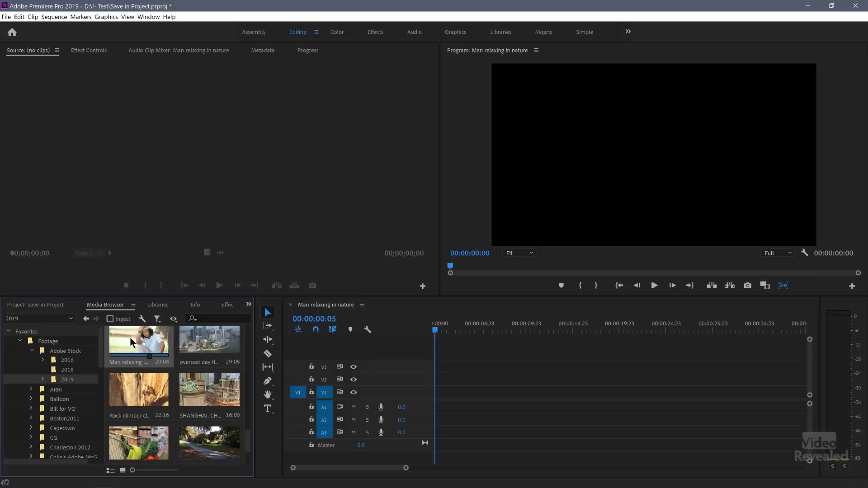
# Step: Place 'Man relaxing in nature.mov' on V1 and change the sequence settings to match the clip
pyautogui.moveTo(125, 335); pyautogui.dragTo(430, 397)
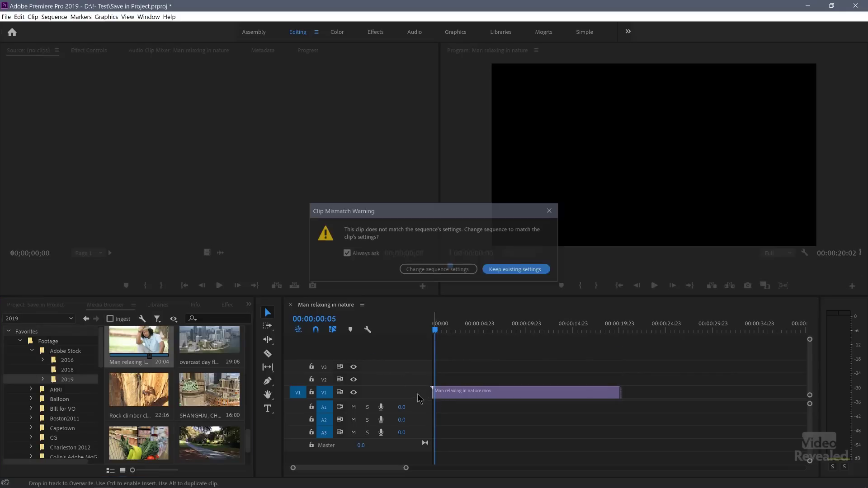
pyautogui.click(438, 269)
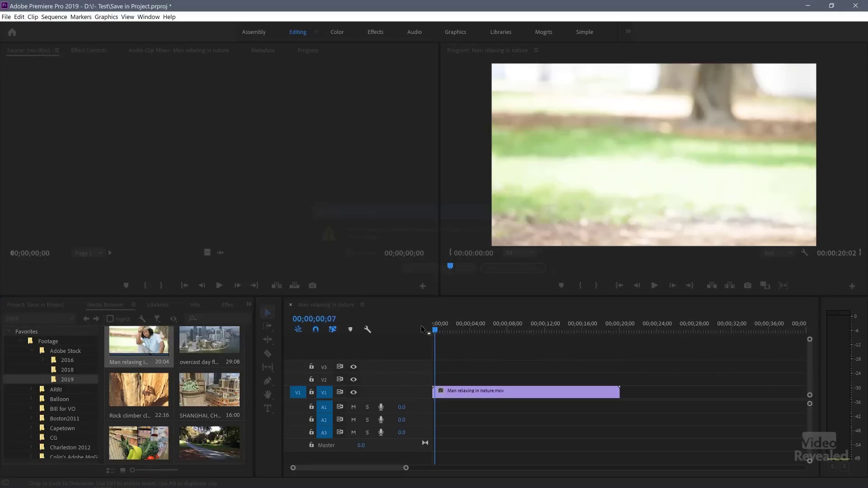
pyautogui.click(41, 305)
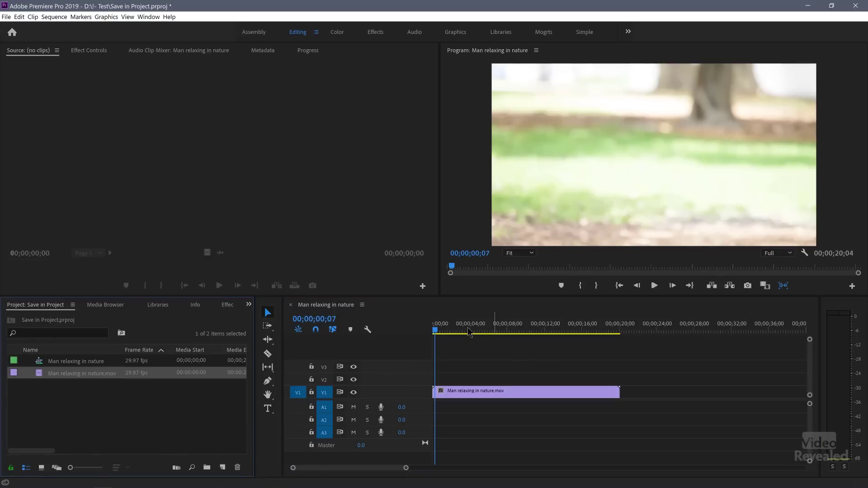
# Step: Scrub through the footage and load the timeline clip into the Source Monitor
pyautogui.moveTo(446, 333); pyautogui.dragTo(471, 372)
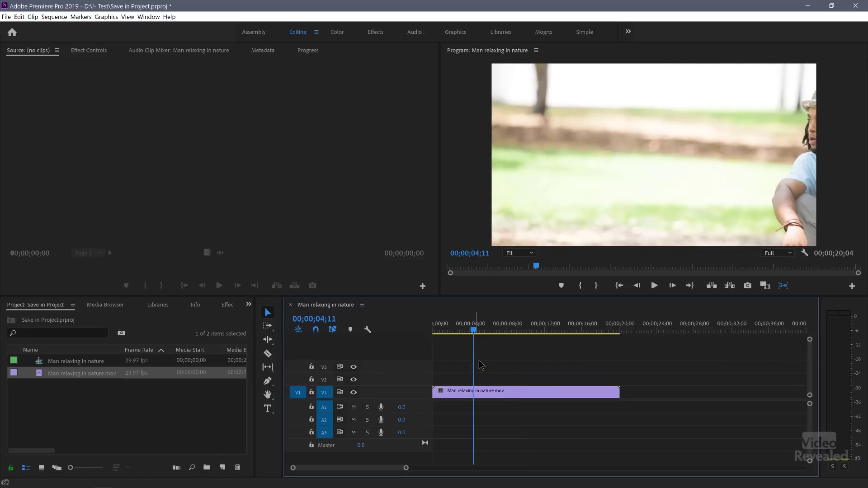
pyautogui.click(481, 396)
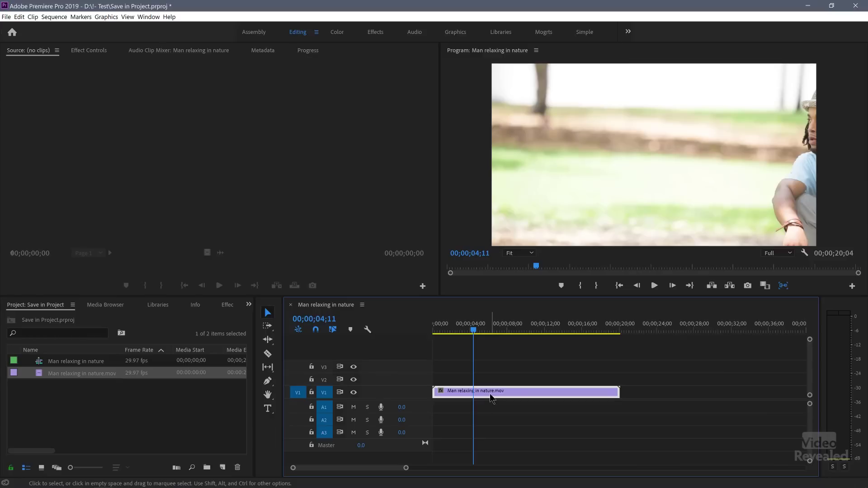
pyautogui.click(491, 360)
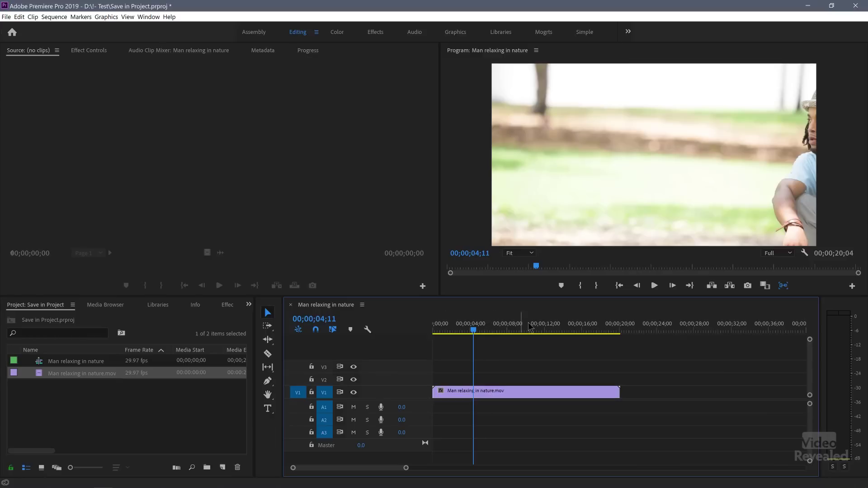
pyautogui.click(463, 396)
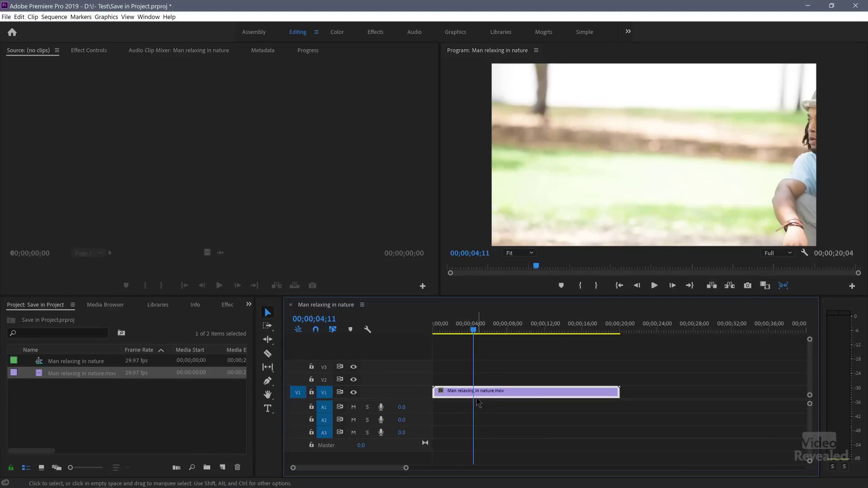
pyautogui.doubleClick(580, 479)
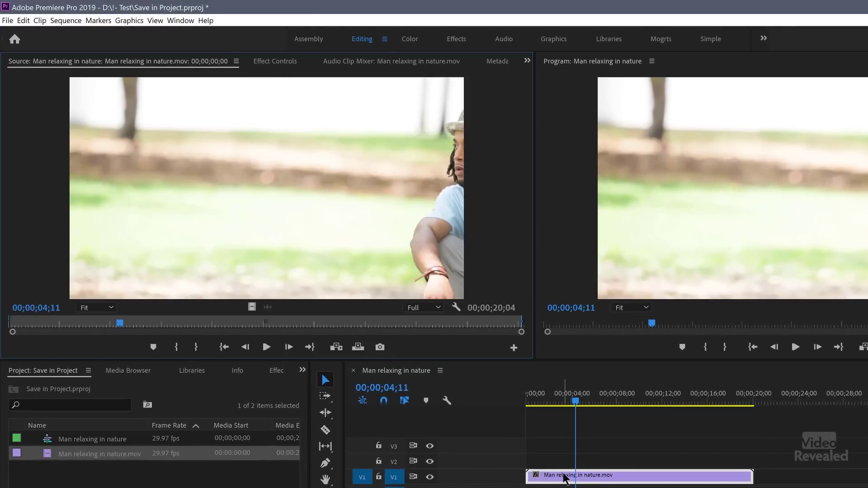
# Step: Add a clip marker named apple at 00;00;03;18
pyautogui.moveTo(579, 391); pyautogui.dragTo(569, 400)
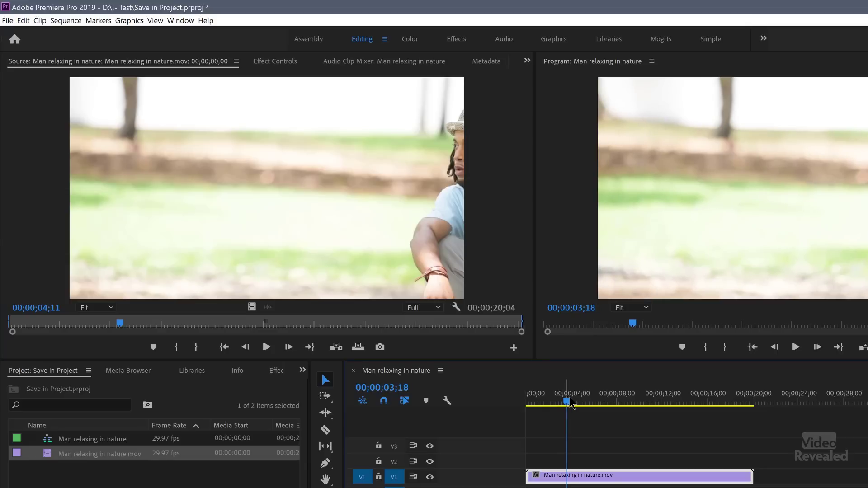
pyautogui.press('m')
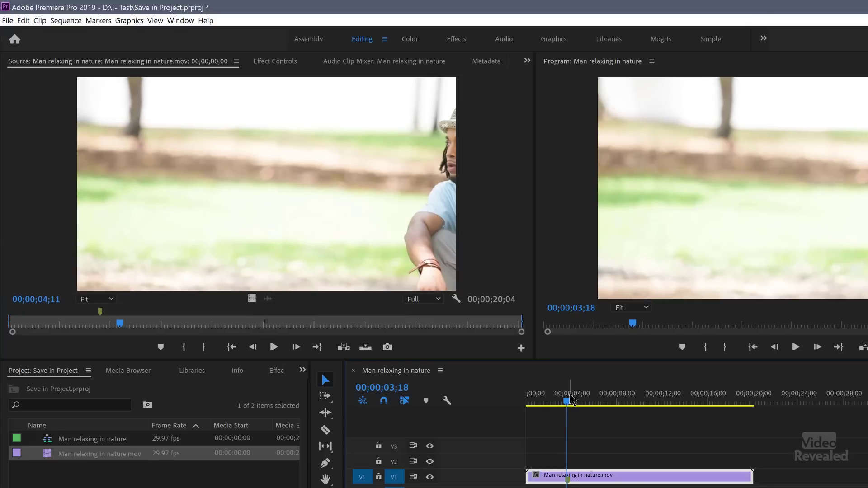
pyautogui.press('m')
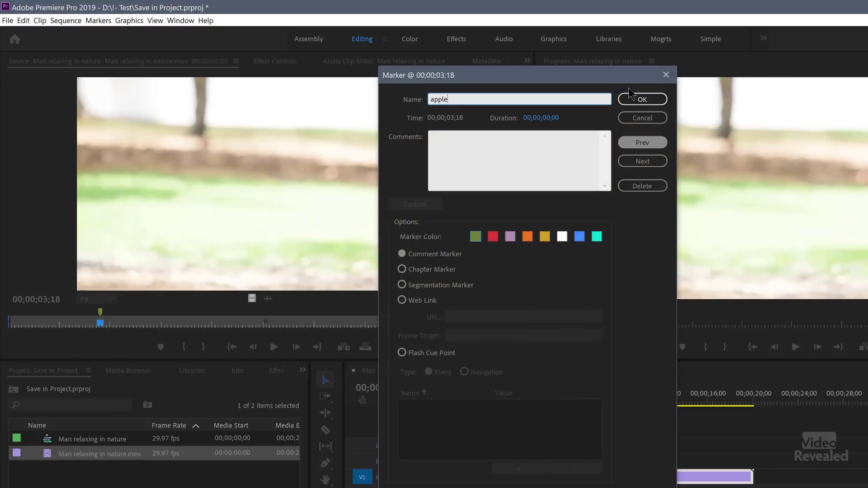
pyautogui.click(640, 99)
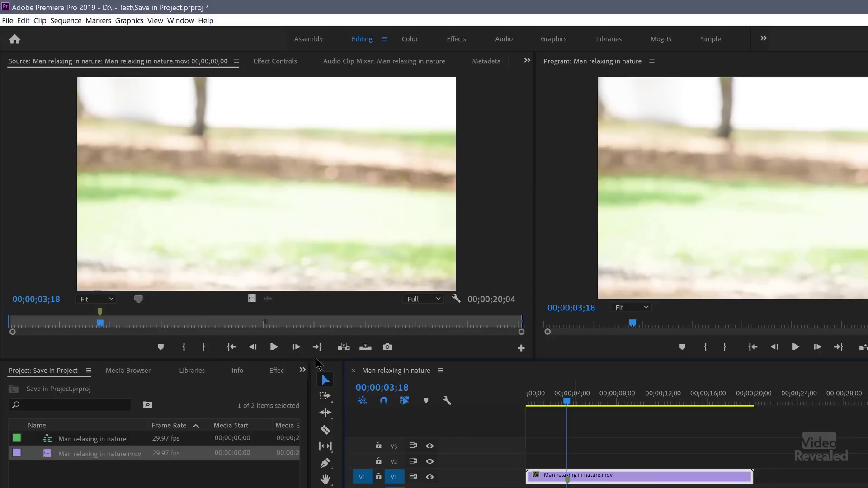
pyautogui.click(101, 314)
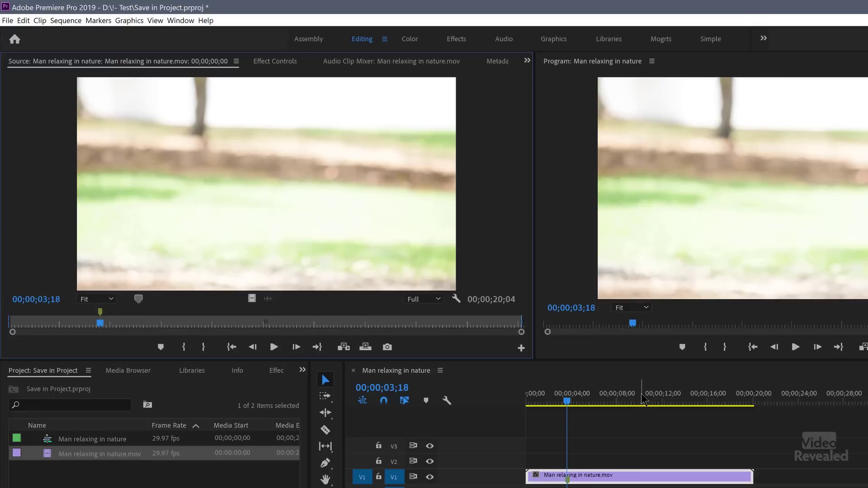
# Step: Add clip markers named pear at 00;00;08;25 and orange at 00;00;14;20
pyautogui.click(628, 396)
pyautogui.press('m')
pyautogui.press('m')
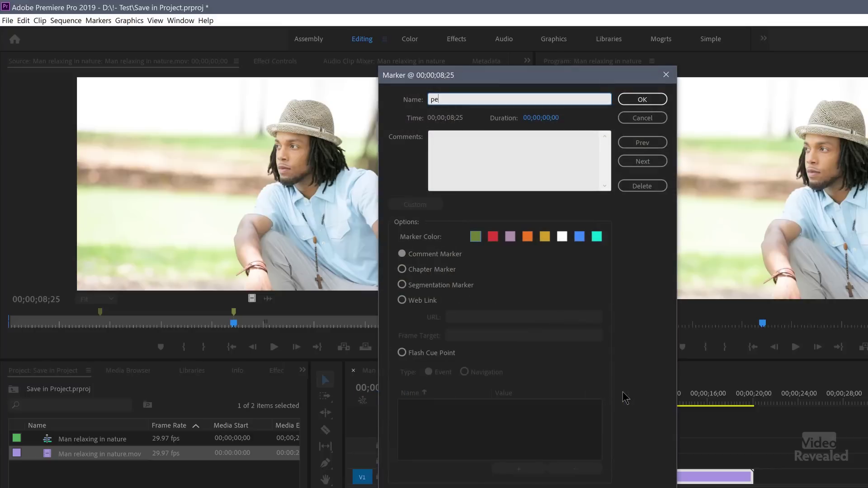
pyautogui.write('pear')
pyautogui.press('Return')
pyautogui.click(693, 401)
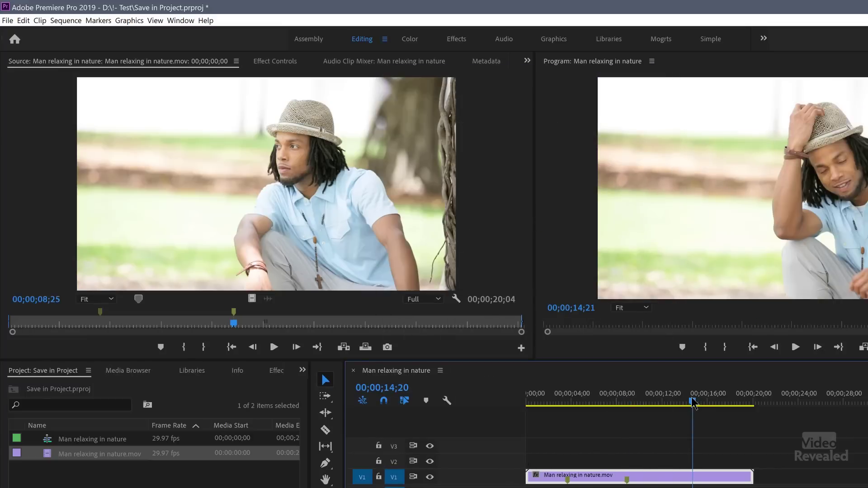
pyautogui.press('m')
pyautogui.press('m')
pyautogui.write('orang')
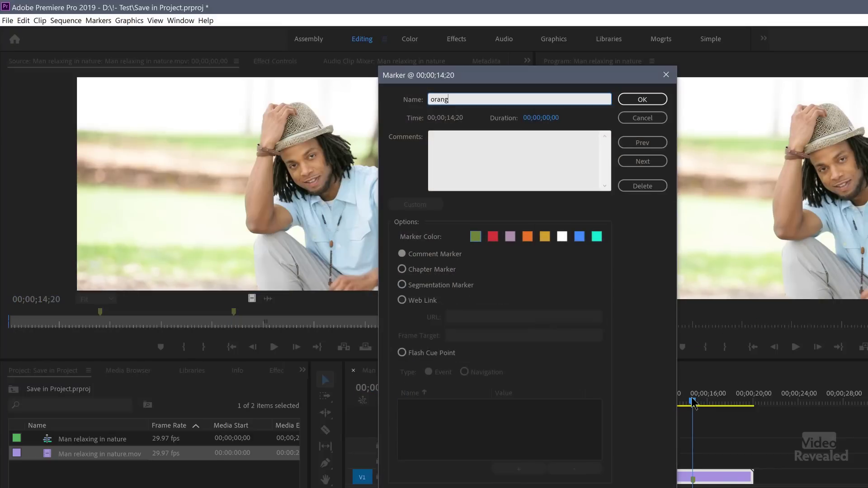
pyautogui.write('e')
pyautogui.press('Return')
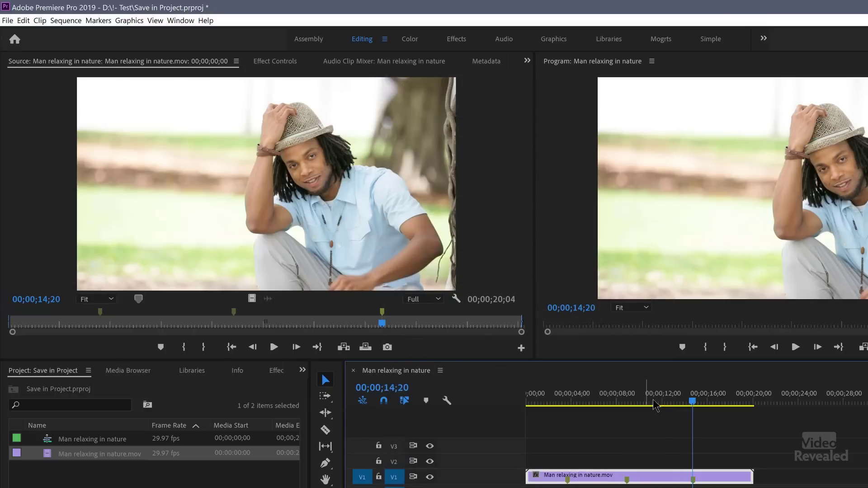
pyautogui.click(683, 401)
pyautogui.moveTo(649, 404); pyautogui.dragTo(558, 403)
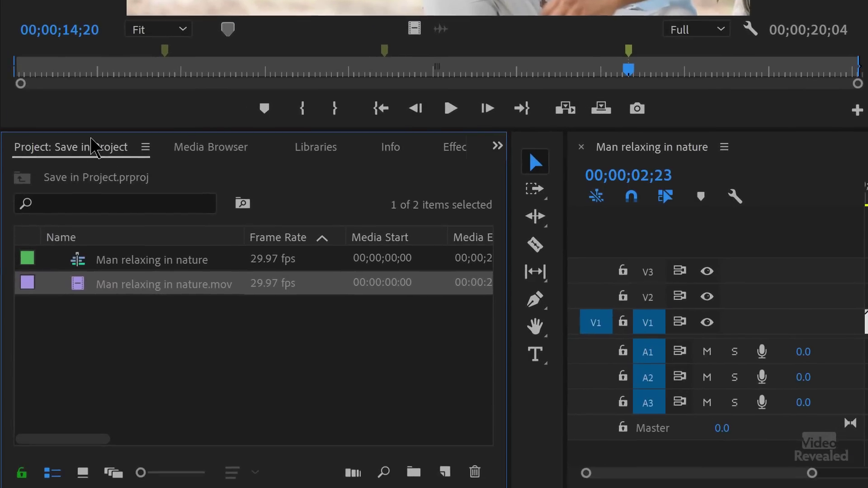
# Step: Search the Project panel for apple, orange and pear, each returning 0 items
pyautogui.click(111, 206)
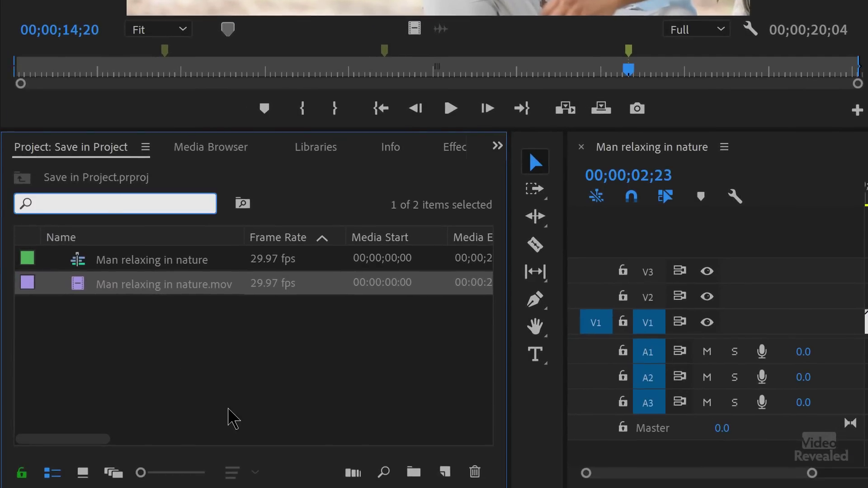
pyautogui.write('apple')
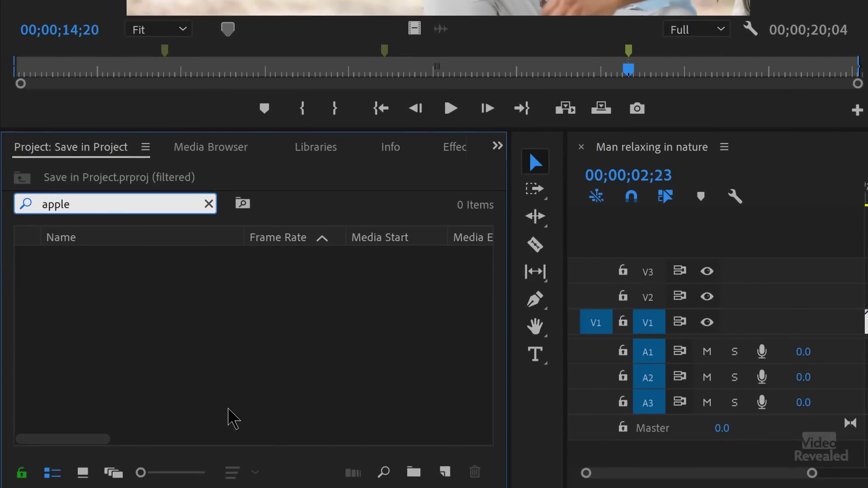
pyautogui.press('BackSpace')
pyautogui.press('BackSpace')
pyautogui.press('BackSpace')
pyautogui.press('BackSpace')
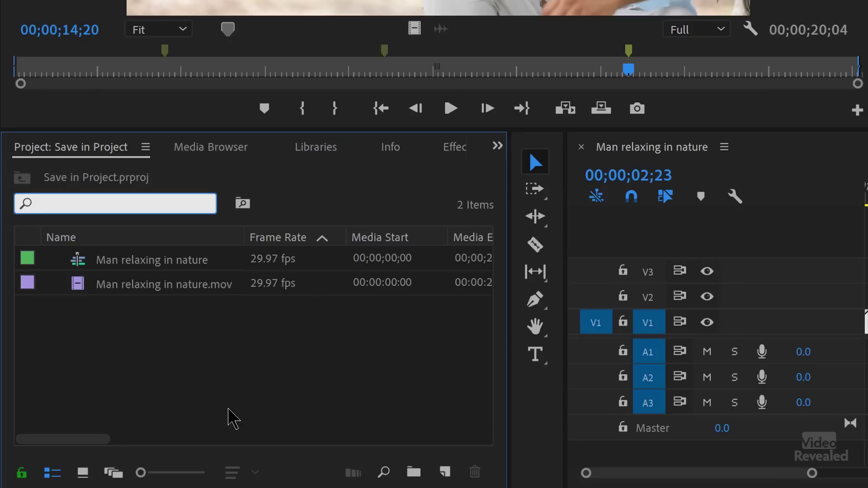
pyautogui.write('orna')
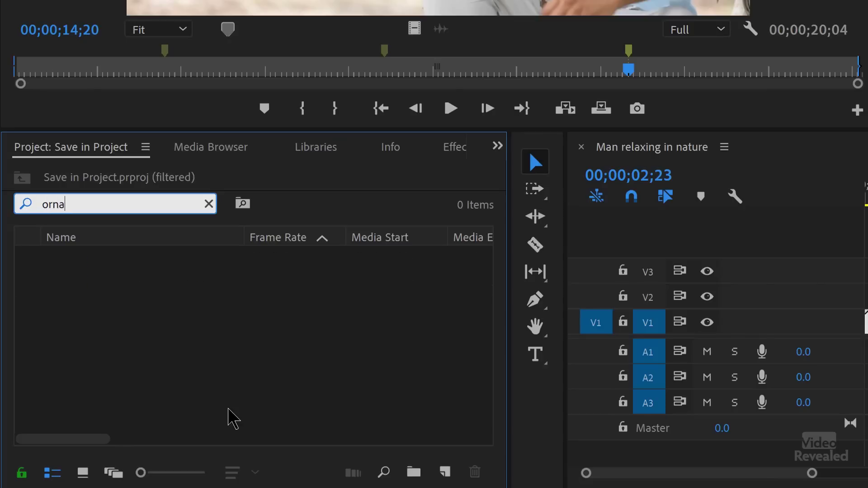
pyautogui.write('ge')
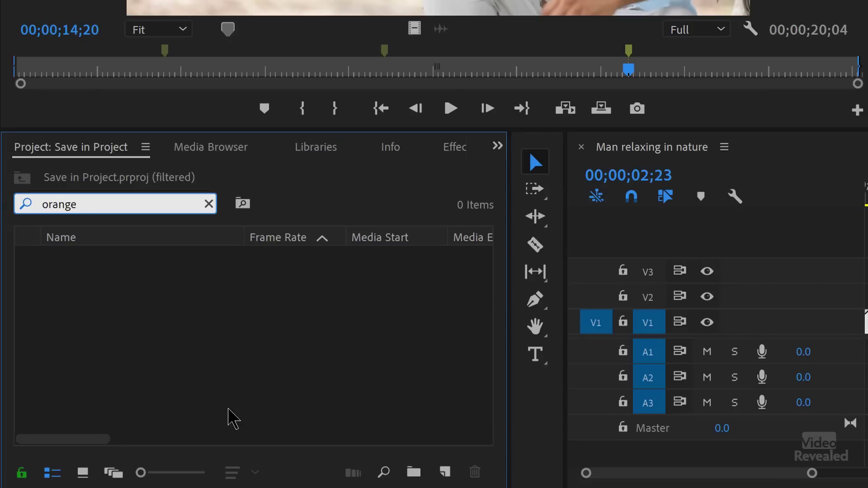
pyautogui.press('BackSpace')
pyautogui.press('BackSpace')
pyautogui.press('BackSpace')
pyautogui.press('BackSpace')
pyautogui.press('BackSpace')
pyautogui.press('BackSpace')
pyautogui.write('pear')
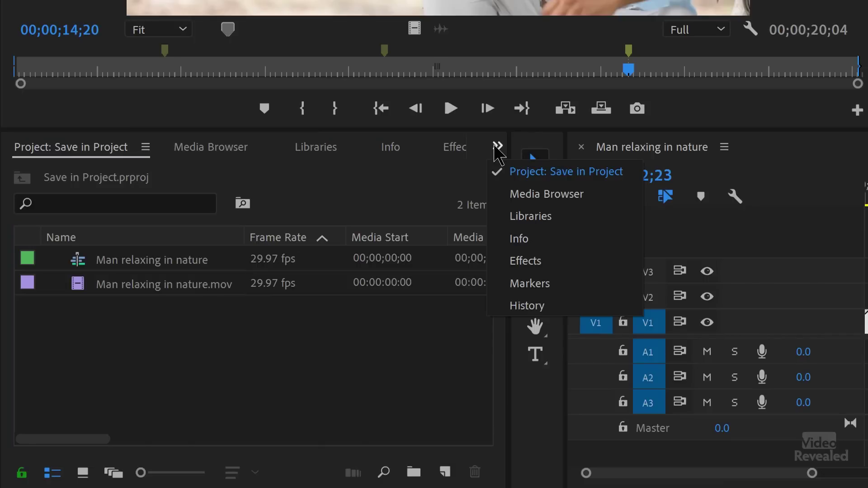
# Step: Open the Markers panel and search it for apple
pyautogui.click(561, 284)
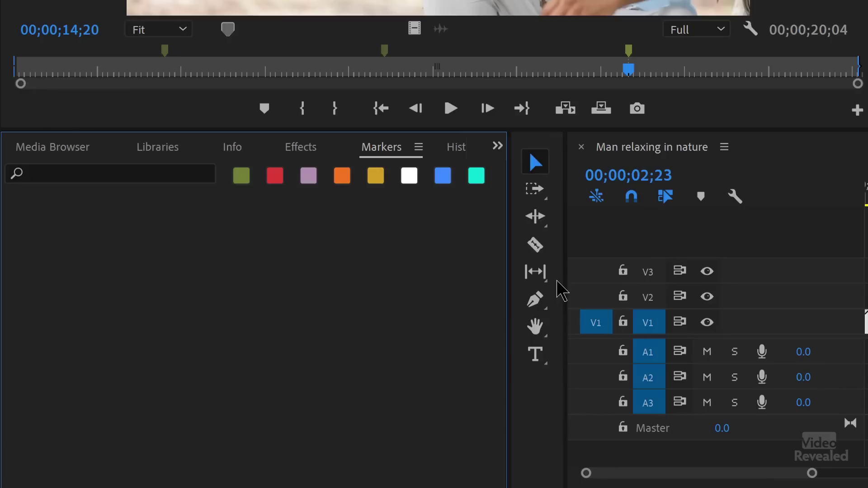
pyautogui.click(73, 172)
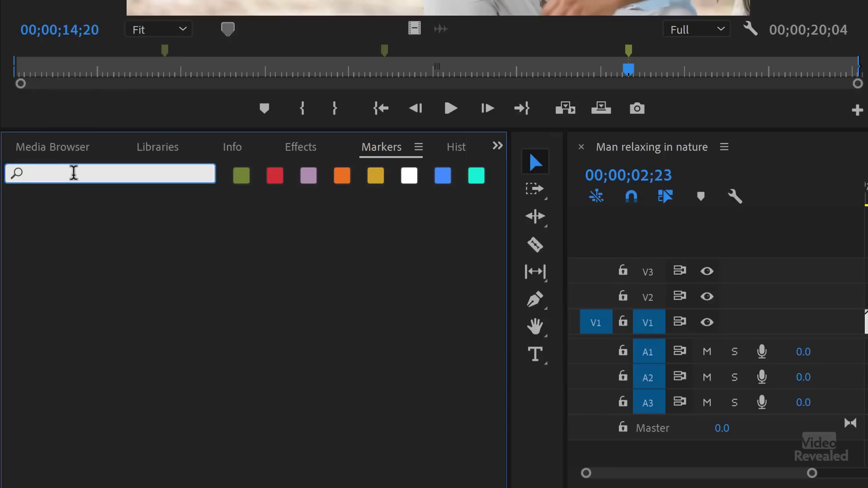
pyautogui.write('apple')
pyautogui.press('Return')
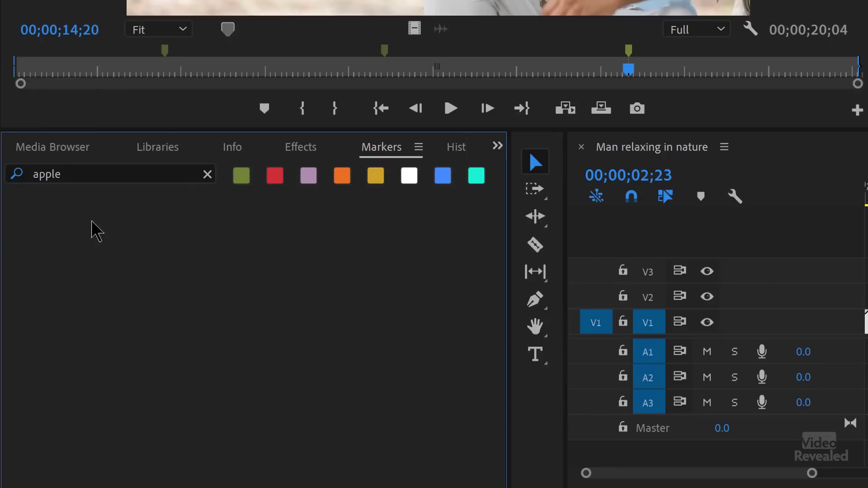
# Step: Enable 'Show all clip markers in sequence' and select the sequence clip
pyautogui.click(418, 148)
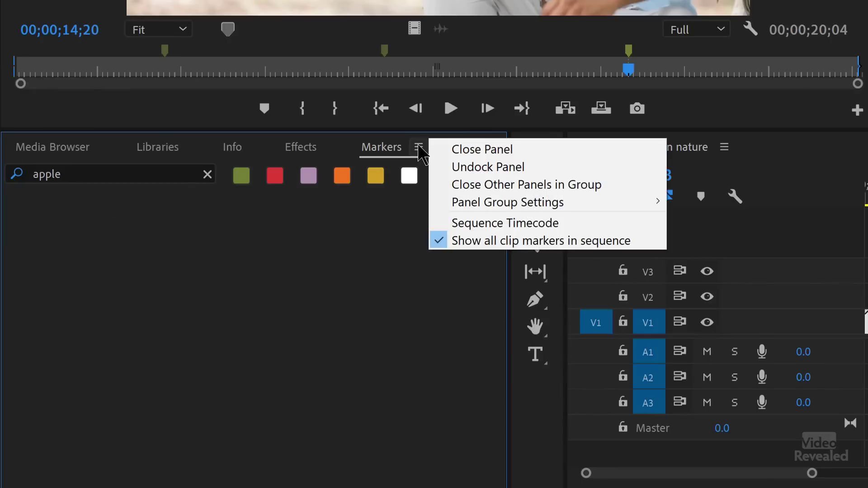
pyautogui.click(497, 241)
pyautogui.click(418, 148)
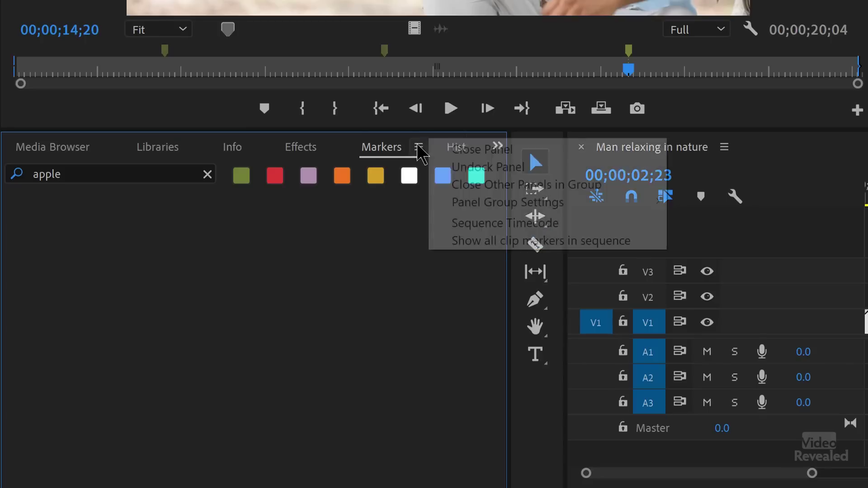
pyautogui.click(471, 240)
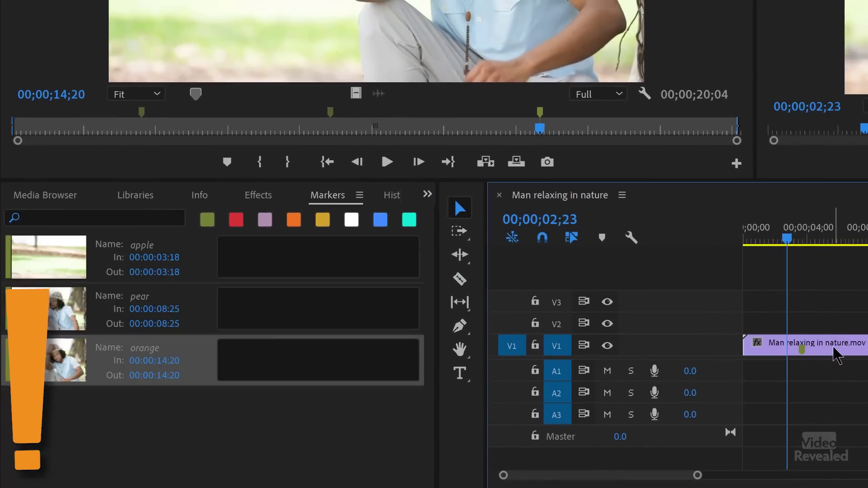
pyautogui.click(836, 356)
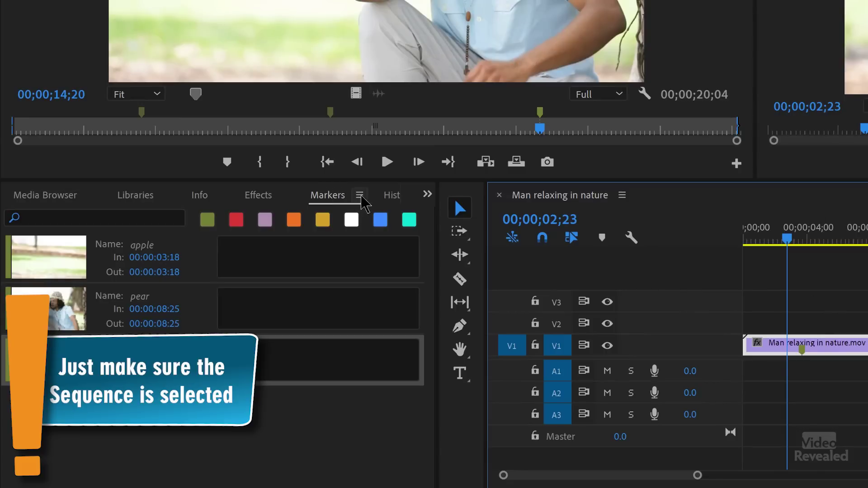
# Step: Search the Markers panel for apple, pear and orange, finding each marker
pyautogui.click(360, 195)
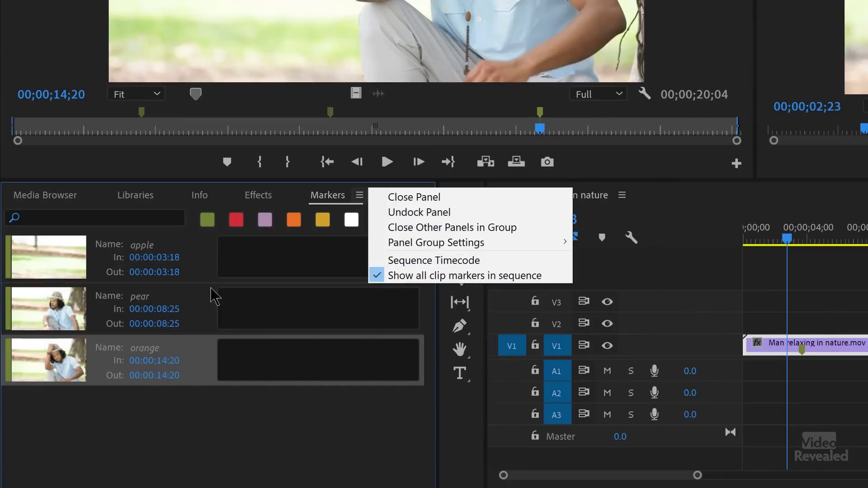
pyautogui.click(90, 218)
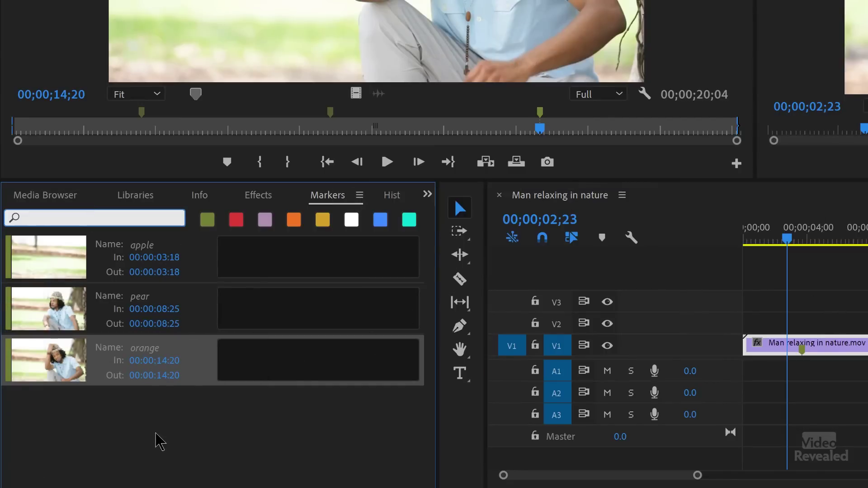
pyautogui.write('appl')
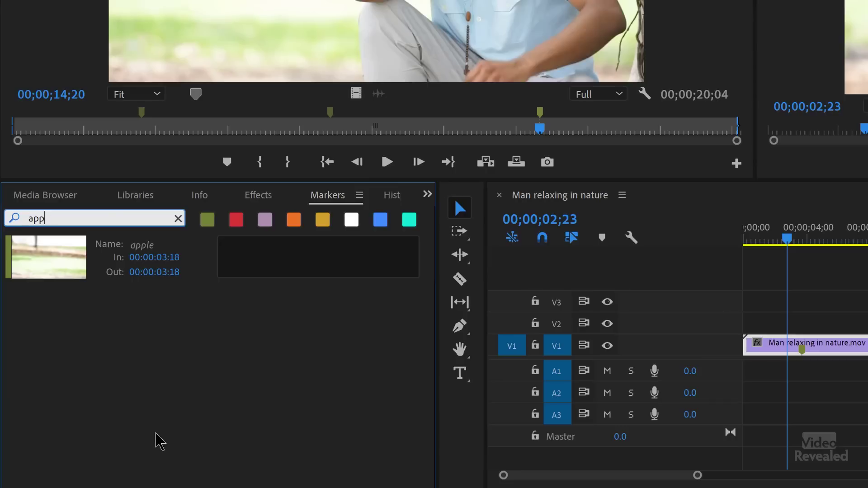
pyautogui.press('BackSpace')
pyautogui.press('BackSpace')
pyautogui.press('BackSpace')
pyautogui.write('pear')
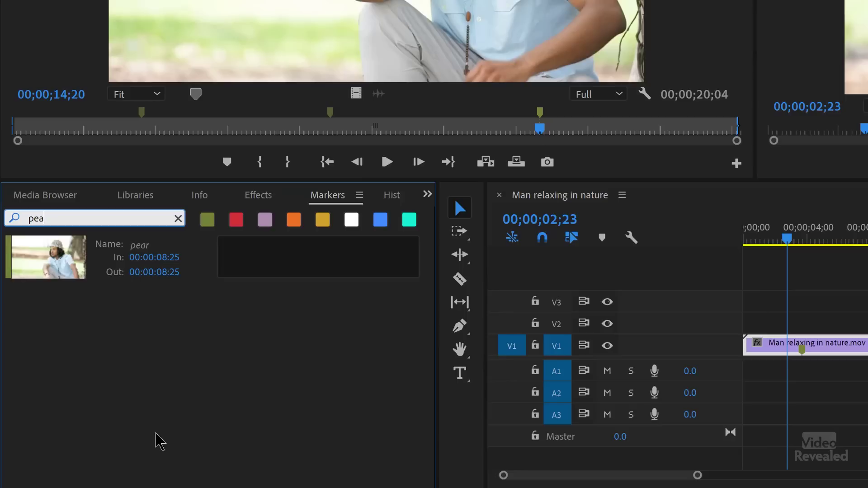
pyautogui.press('BackSpace')
pyautogui.press('BackSpace')
pyautogui.press('BackSpace')
pyautogui.write('or')
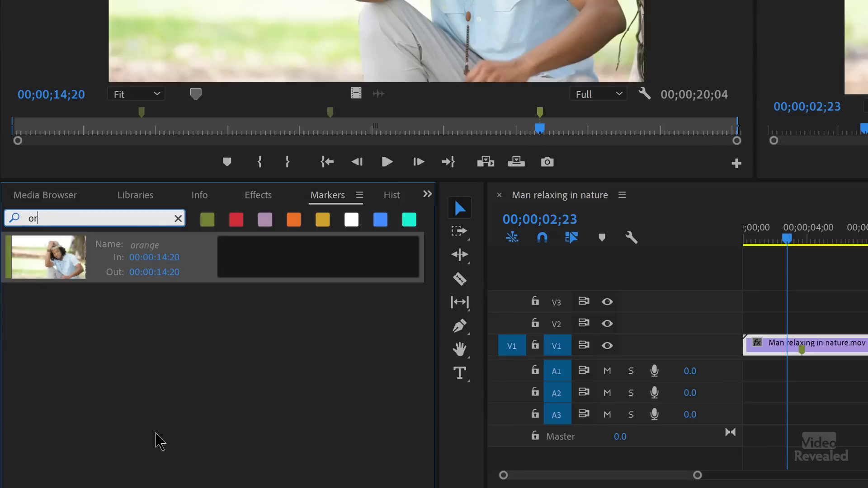
pyautogui.write('ang')
pyautogui.press('BackSpace')
pyautogui.press('BackSpace')
pyautogui.press('BackSpace')
pyautogui.press('BackSpace')
pyautogui.press('BackSpace')
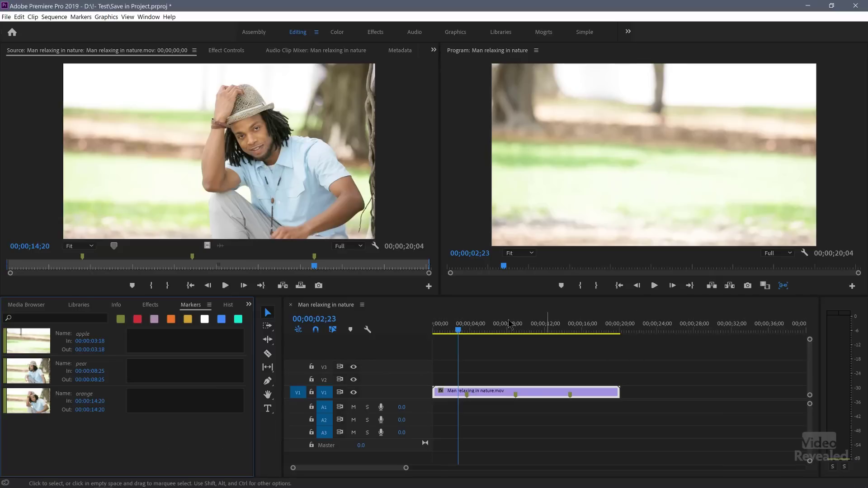
# Step: Clear all three markers from the clip with Markers > Clear All Markers, then show the Media Browser
pyautogui.click(81, 18)
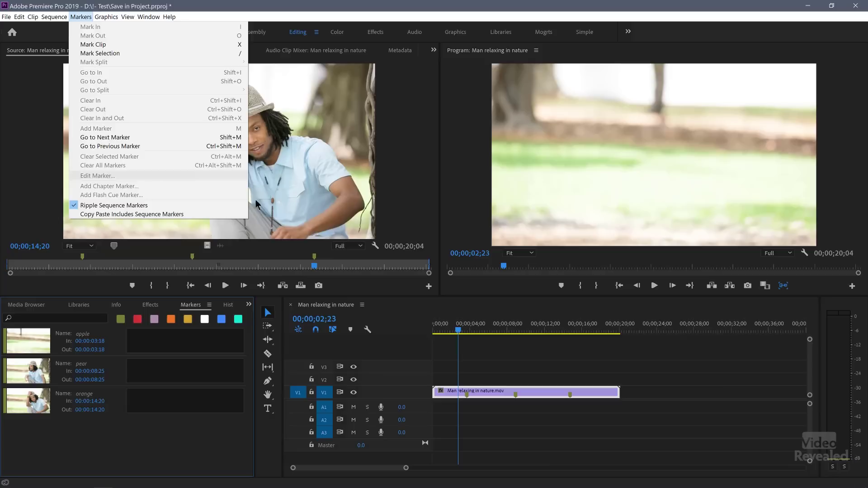
pyautogui.click(457, 315)
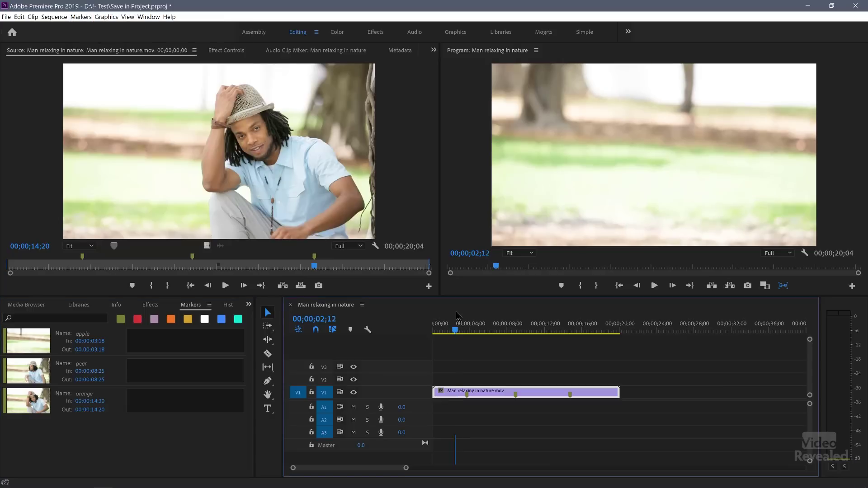
pyautogui.click(88, 18)
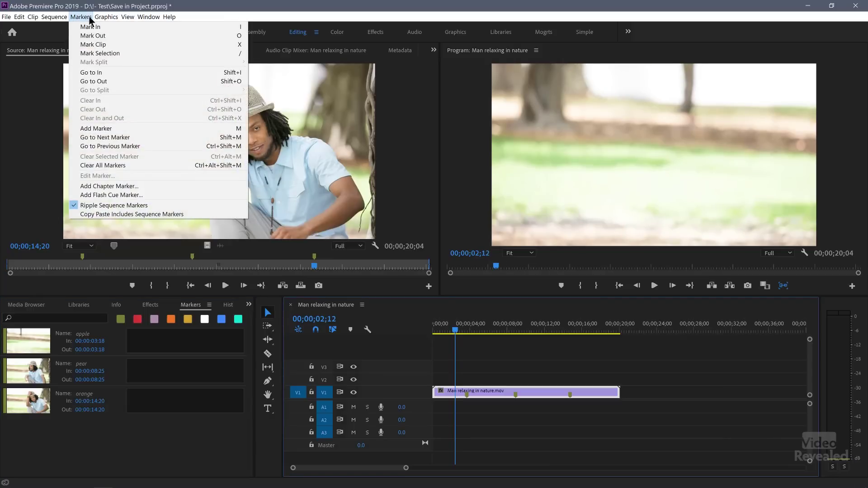
pyautogui.click(137, 166)
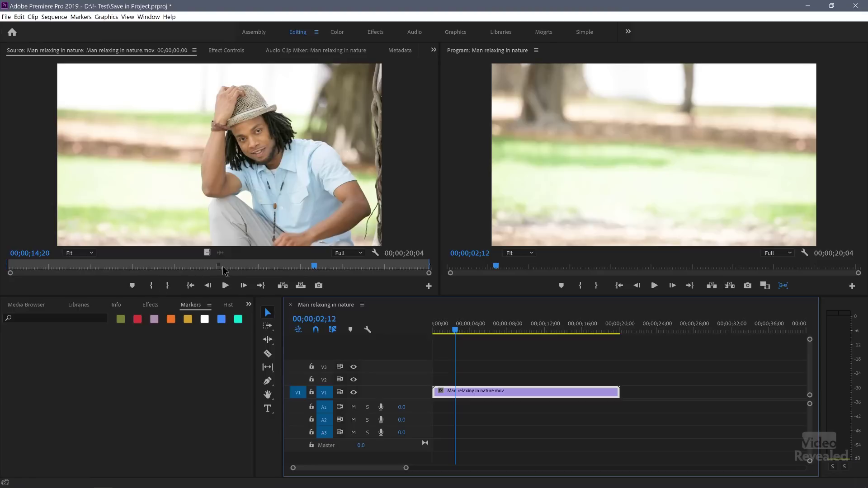
pyautogui.click(38, 309)
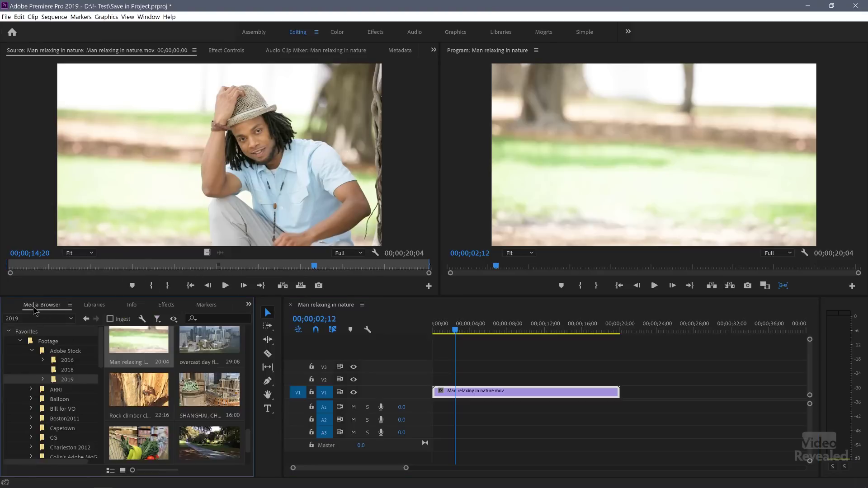
# Step: Show the Save in Project panel contents and move the playhead to 00;00;05;27
pyautogui.click(248, 306)
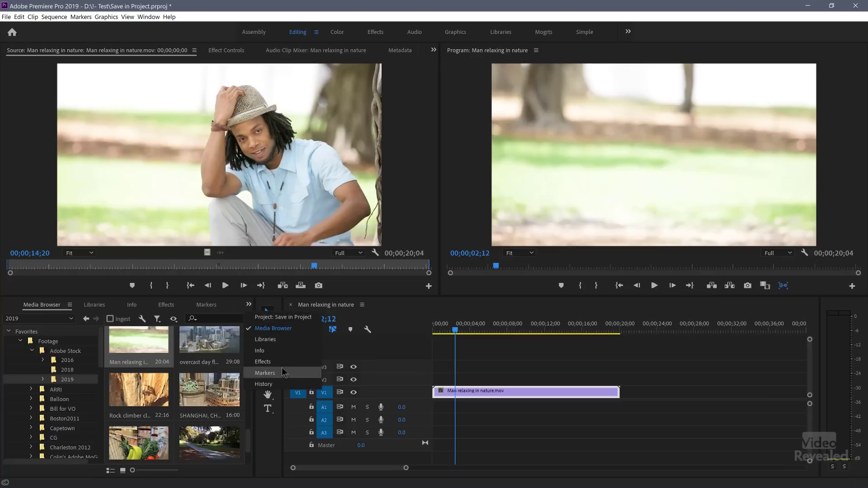
pyautogui.click(284, 317)
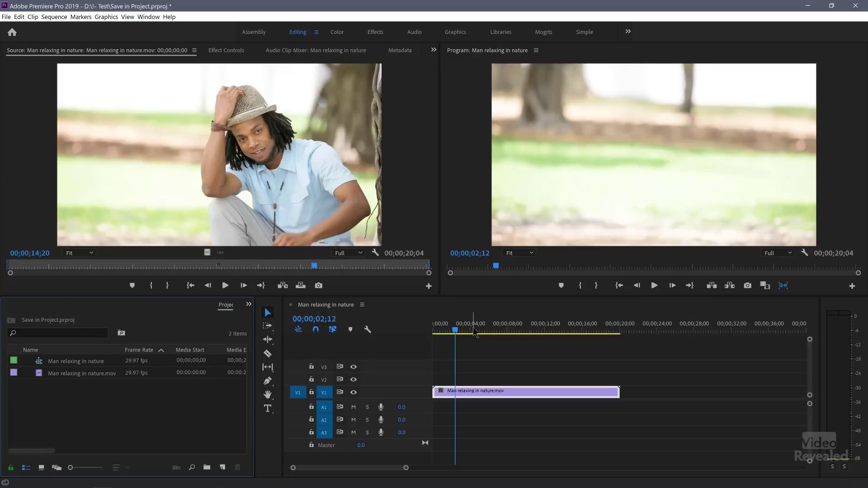
pyautogui.click(487, 330)
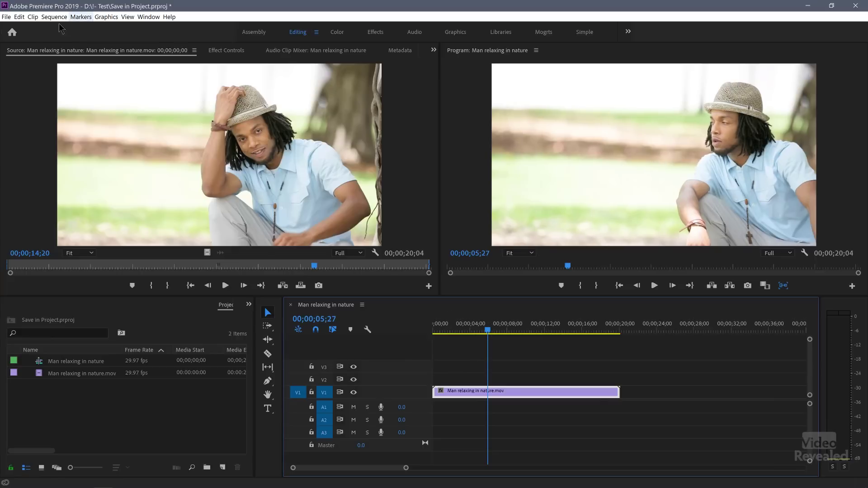
pyautogui.click(18, 18)
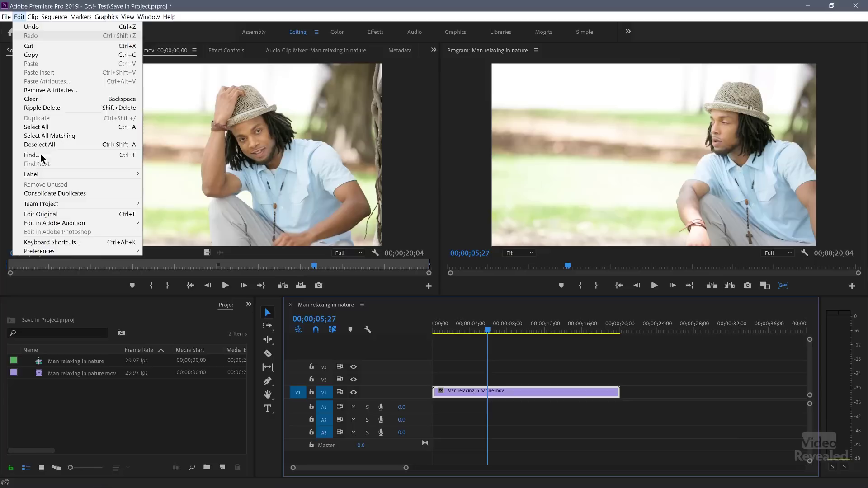
# Step: Turn on Write clip markers to XMP in the Media preferences and confirm
pyautogui.moveTo(77, 252)
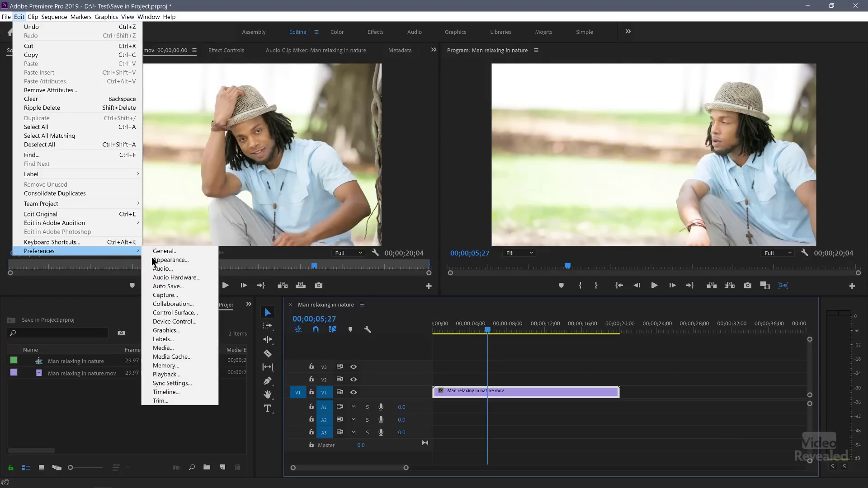
pyautogui.click(185, 347)
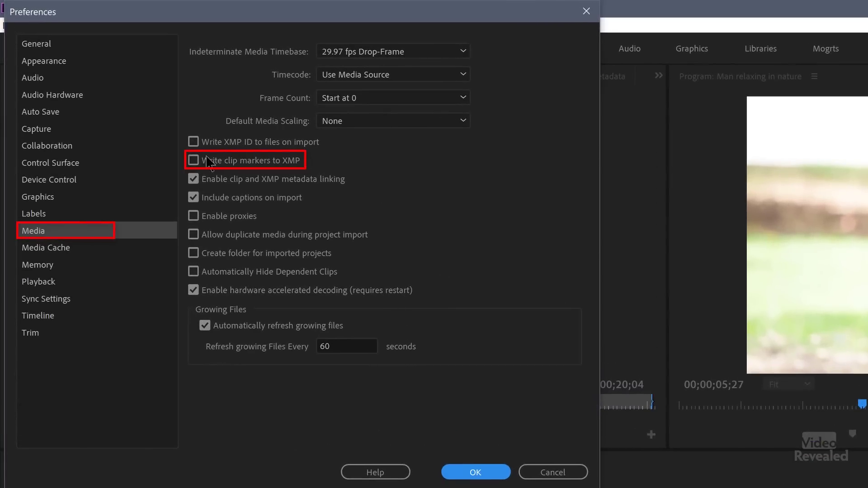
pyautogui.click(210, 166)
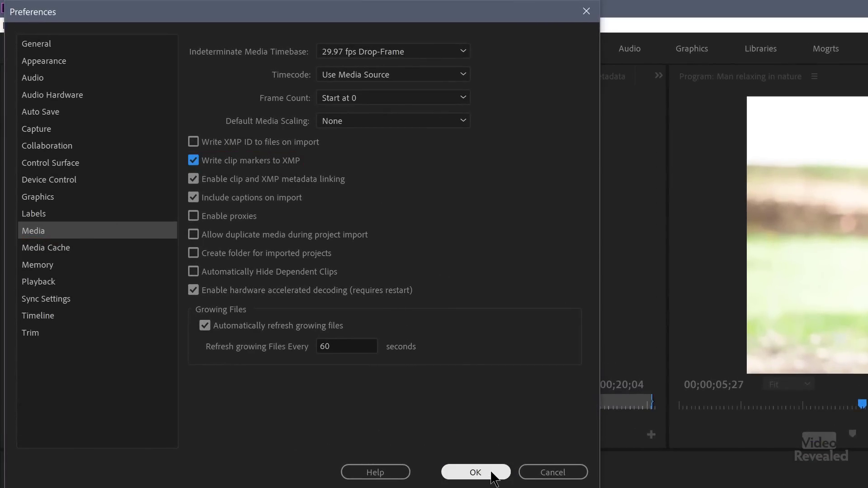
pyautogui.click(476, 472)
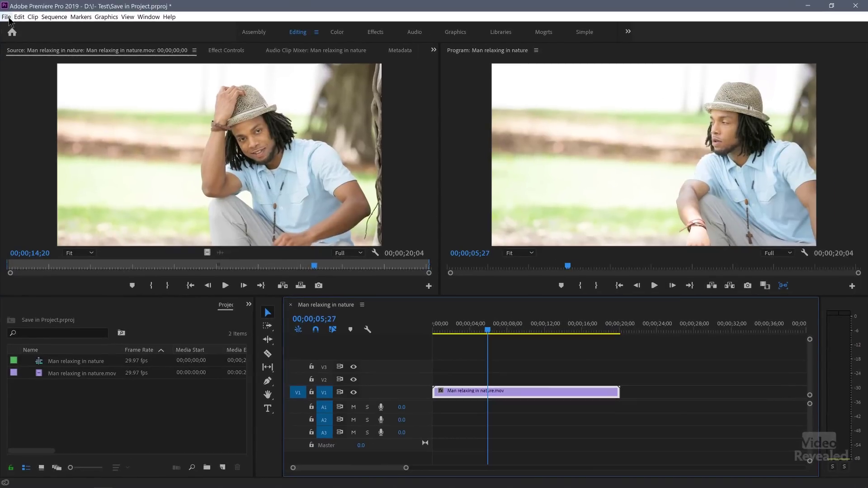
# Step: Save a copy of the project as 'Save in File.prproj' via File > Save As
pyautogui.click(7, 18)
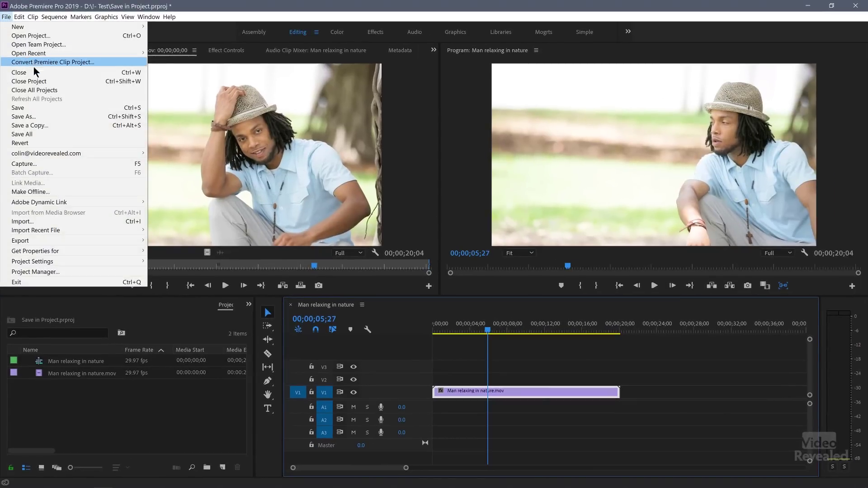
pyautogui.click(43, 116)
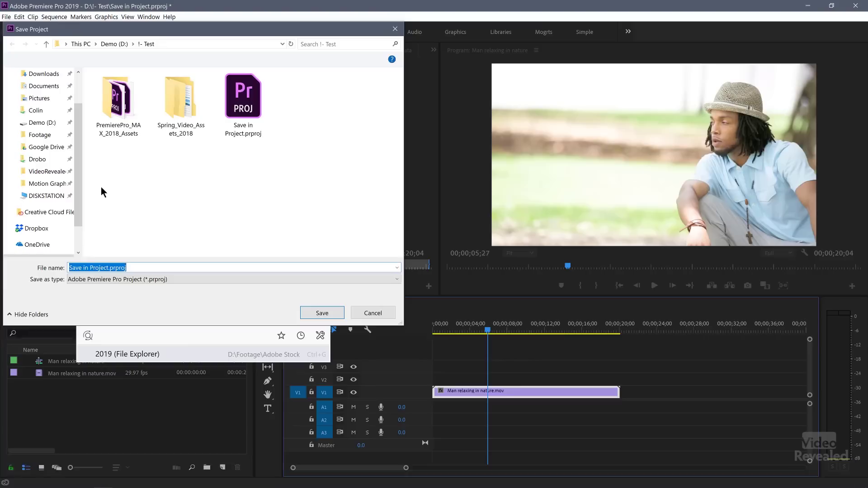
pyautogui.click(103, 268)
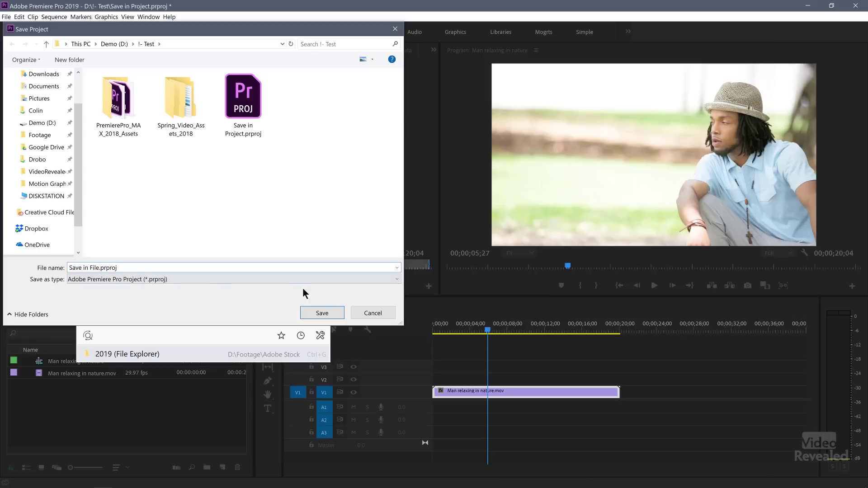
pyautogui.click(329, 313)
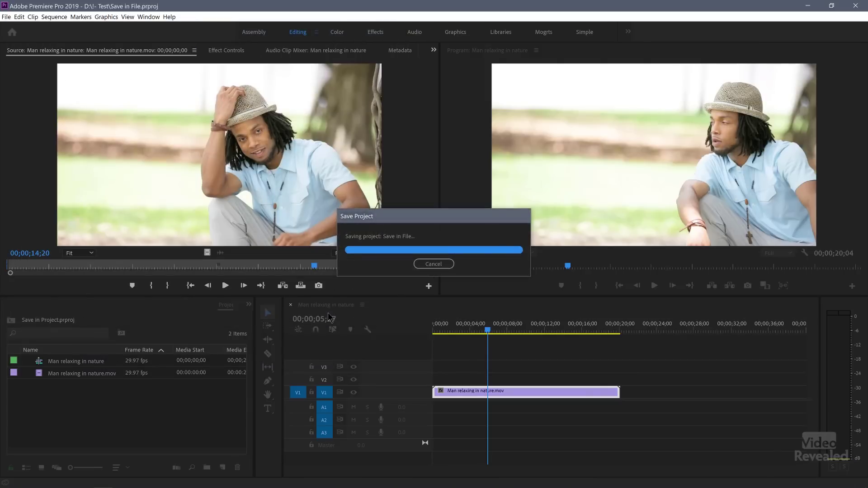
# Step: Add a clip marker named tree at 00;00;03;18
pyautogui.moveTo(483, 326); pyautogui.dragTo(477, 326)
pyautogui.click(466, 325)
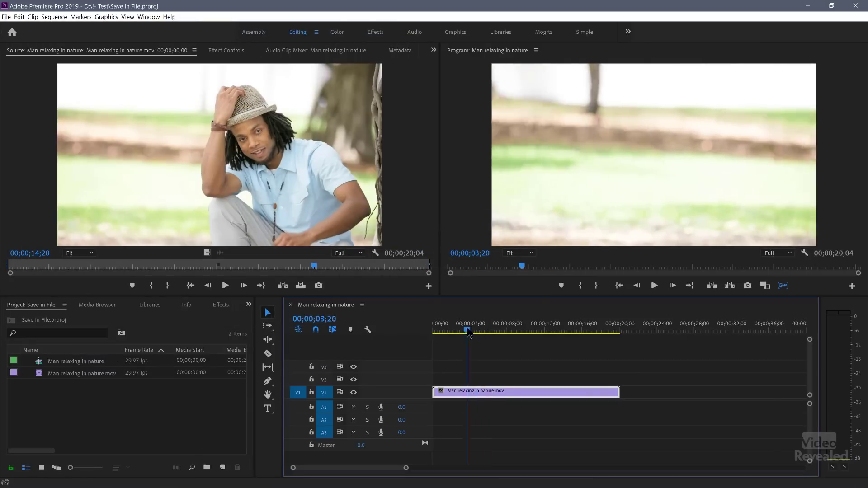
pyautogui.press('f')
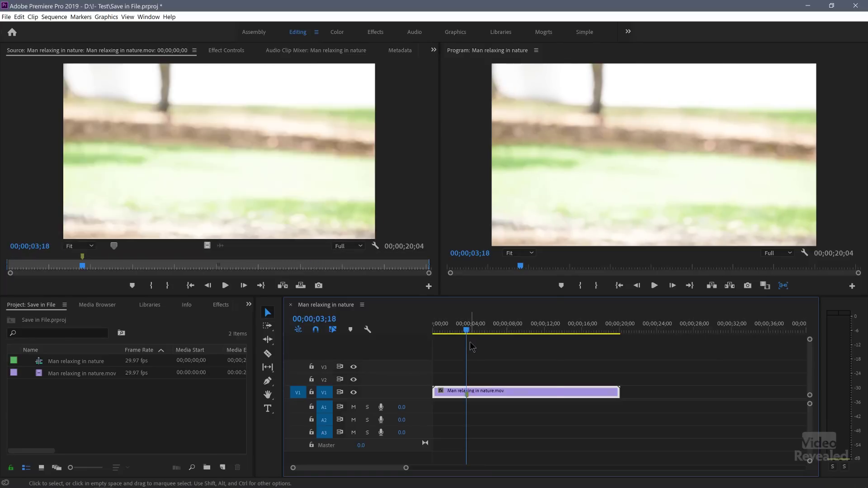
pyautogui.press('m')
pyautogui.press('m')
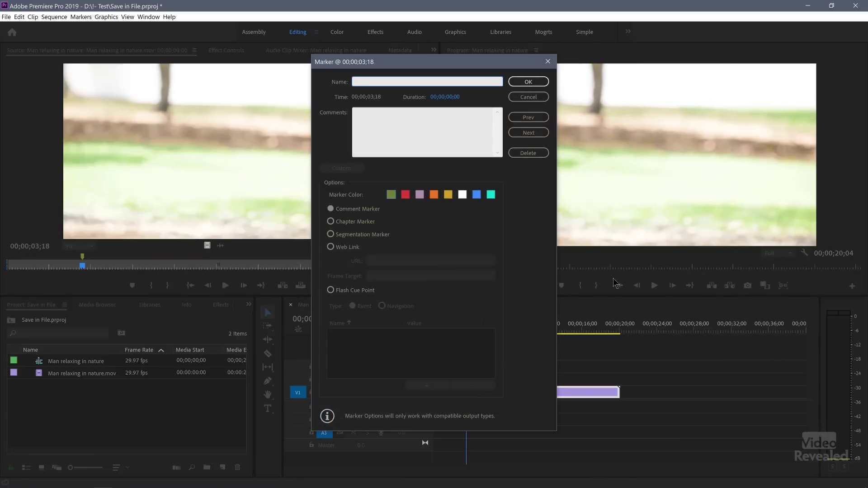
pyautogui.press('Return')
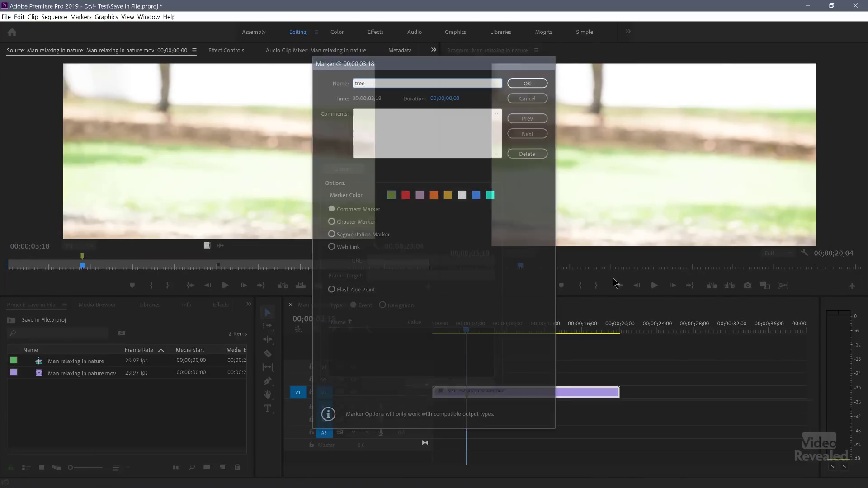
# Step: Add clip markers named road at 00;00;09;26 and hill at 00;00;14;23
pyautogui.click(526, 325)
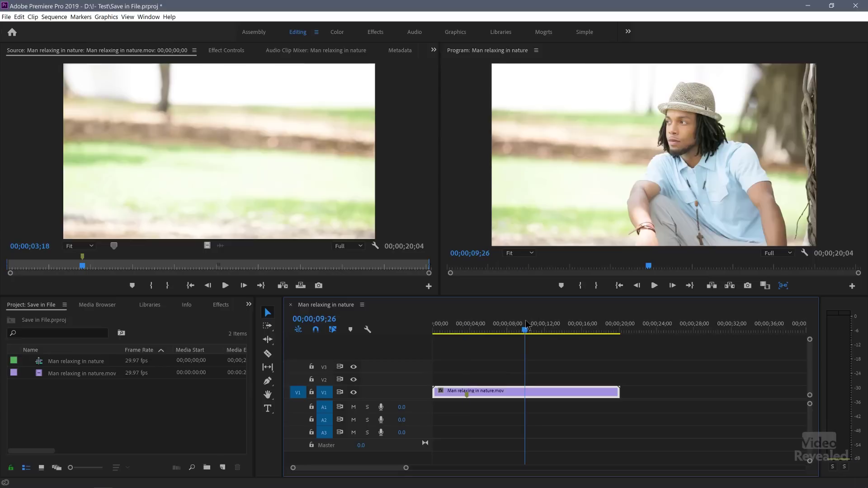
pyautogui.press('f')
pyautogui.press('m')
pyautogui.press('m')
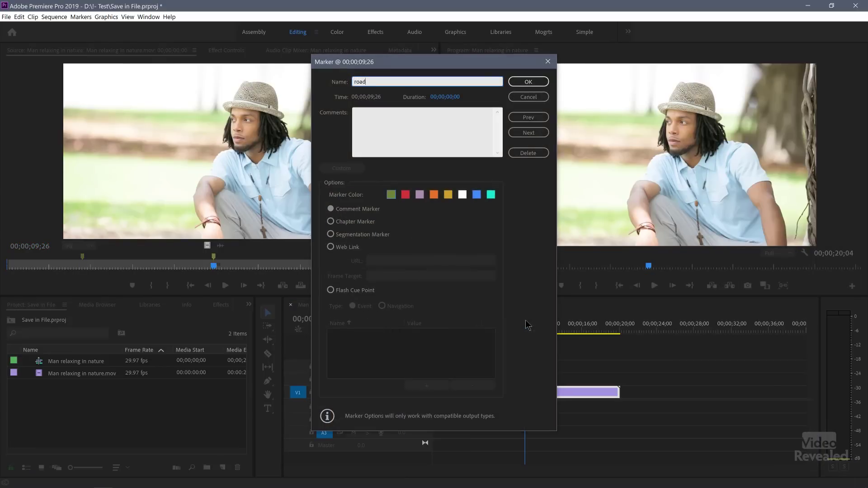
pyautogui.press('Return')
pyautogui.click(571, 329)
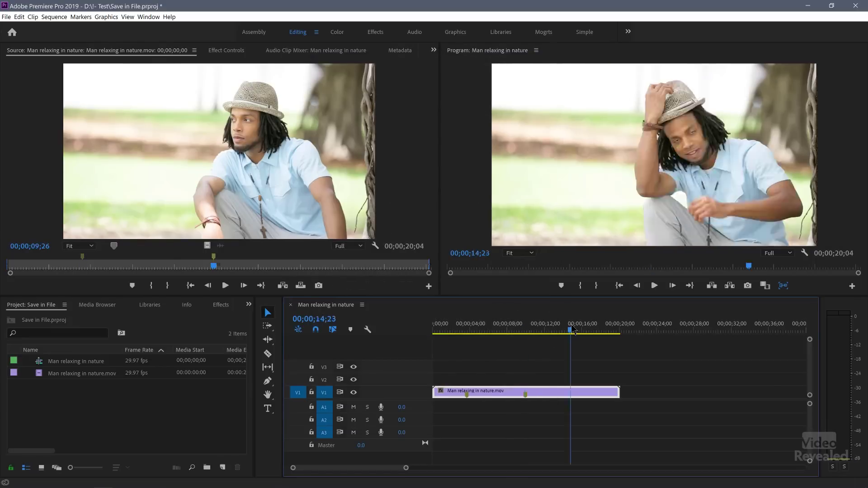
pyautogui.press('f')
pyautogui.press('m')
pyautogui.press('m')
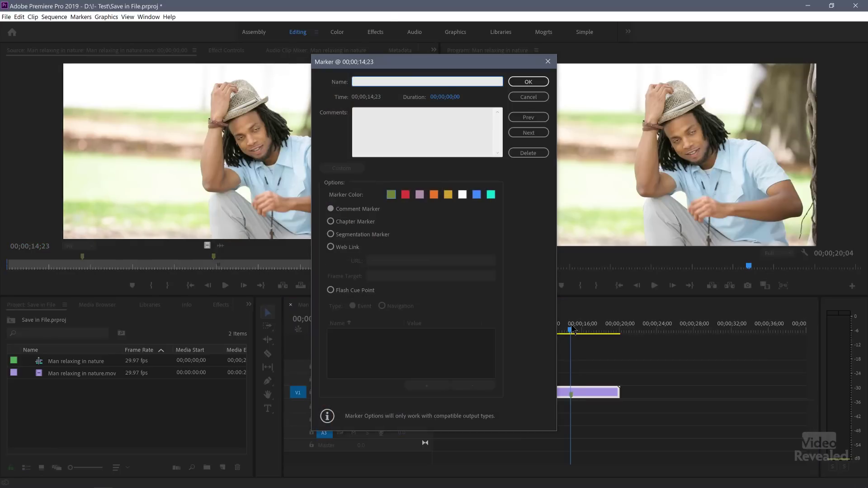
pyautogui.press('Return')
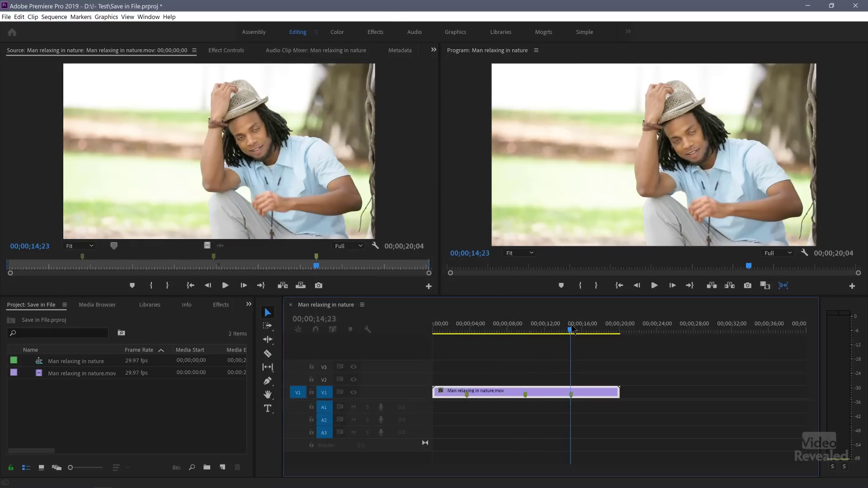
# Step: Open the Markers panel and select the sequence clip to list its markers
pyautogui.click(249, 305)
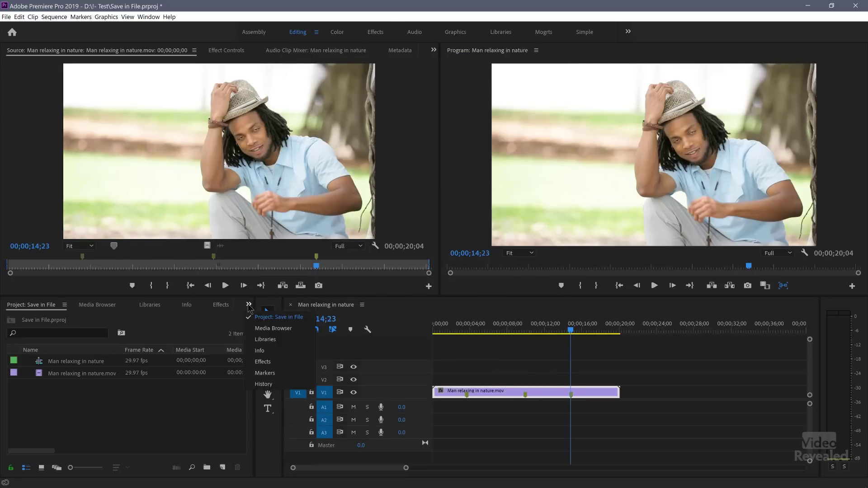
pyautogui.click(278, 375)
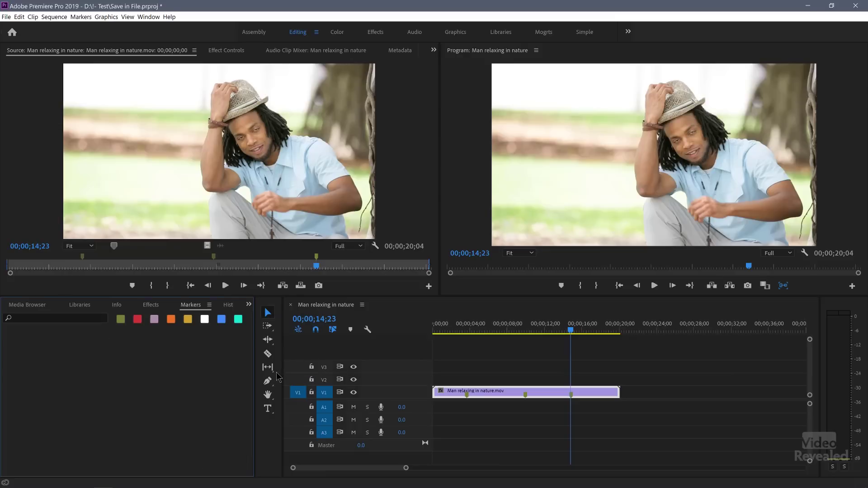
pyautogui.click(502, 392)
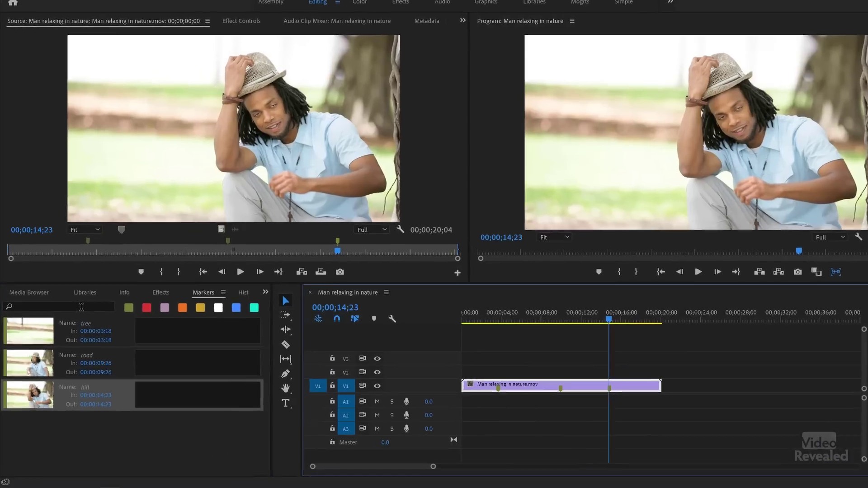
# Step: Search the markers for tree, road and hill, then return to the Media Browser
pyautogui.click(138, 443)
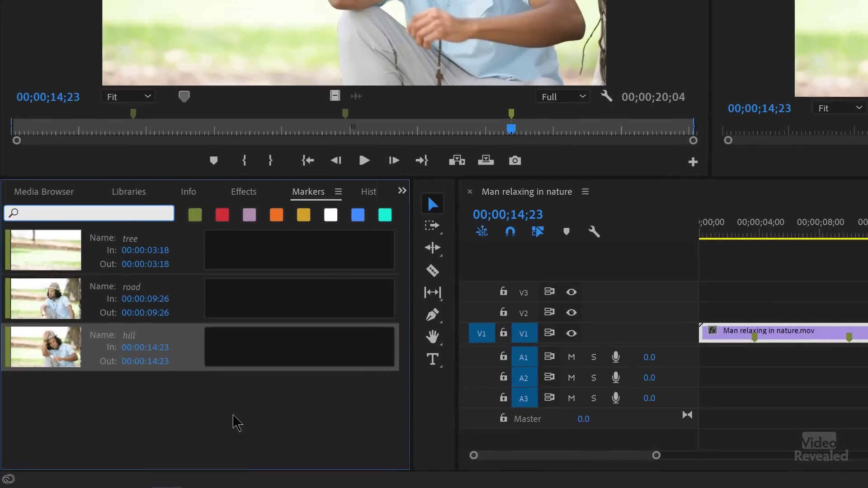
pyautogui.write('tr')
pyautogui.press('BackSpace')
pyautogui.press('BackSpace')
pyautogui.press('BackSpace')
pyautogui.press('BackSpace')
pyautogui.write('roa')
pyautogui.press('BackSpace')
pyautogui.press('BackSpace')
pyautogui.press('BackSpace')
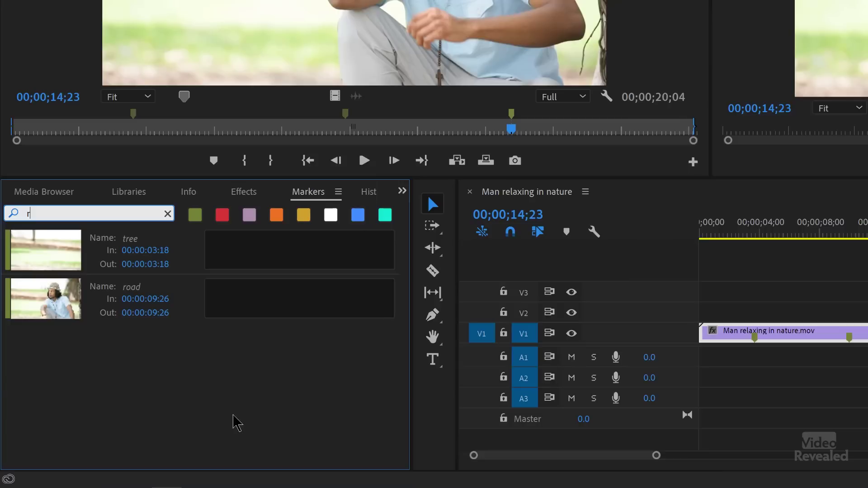
pyautogui.write('hil')
pyautogui.press('BackSpace')
pyautogui.press('BackSpace')
pyautogui.press('BackSpace')
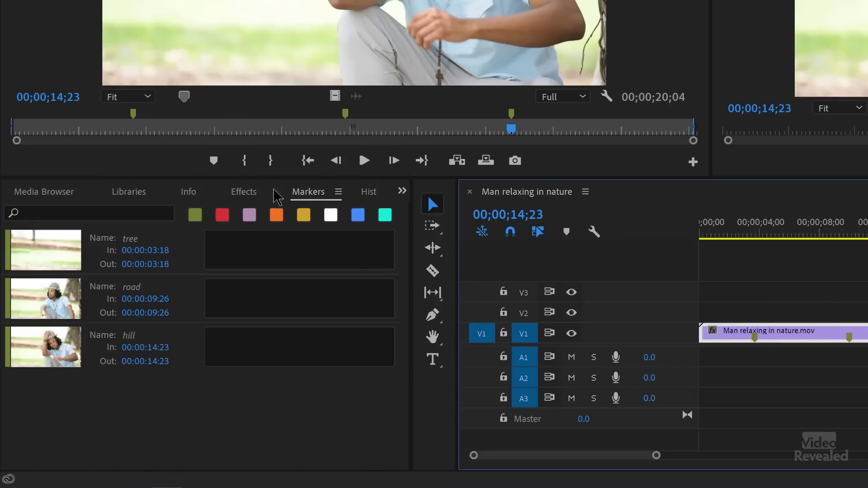
pyautogui.click(66, 195)
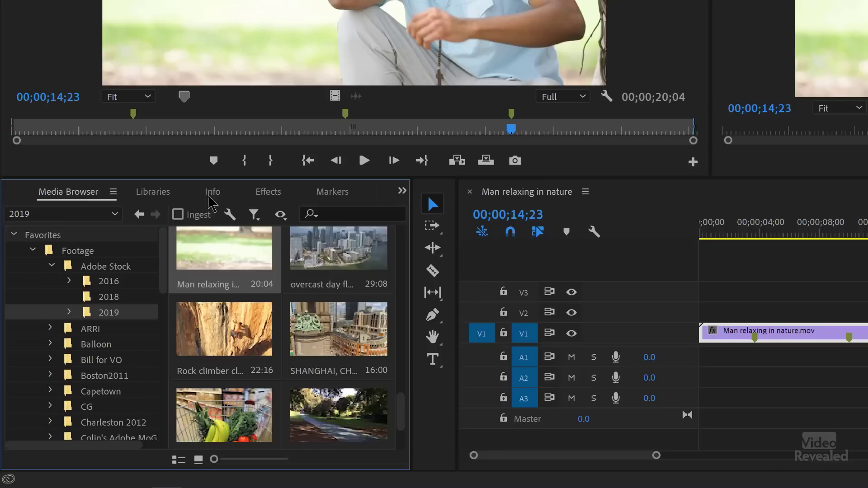
pyautogui.click(400, 192)
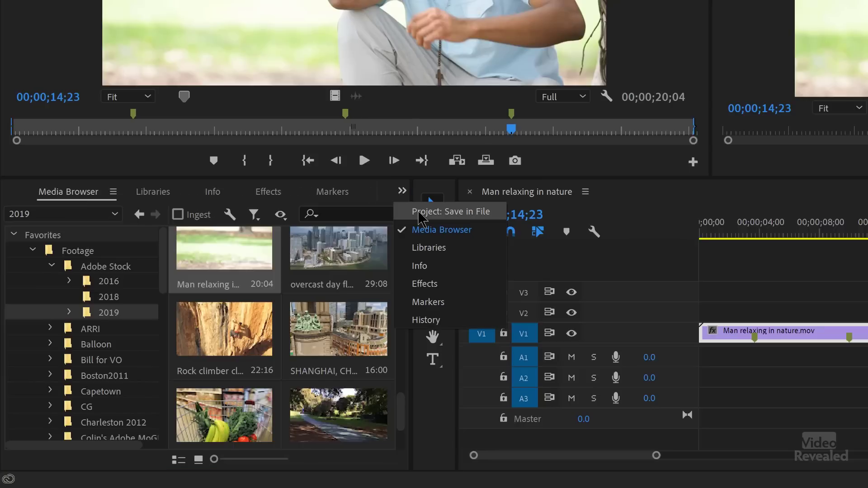
pyautogui.click(434, 209)
pyautogui.click(86, 233)
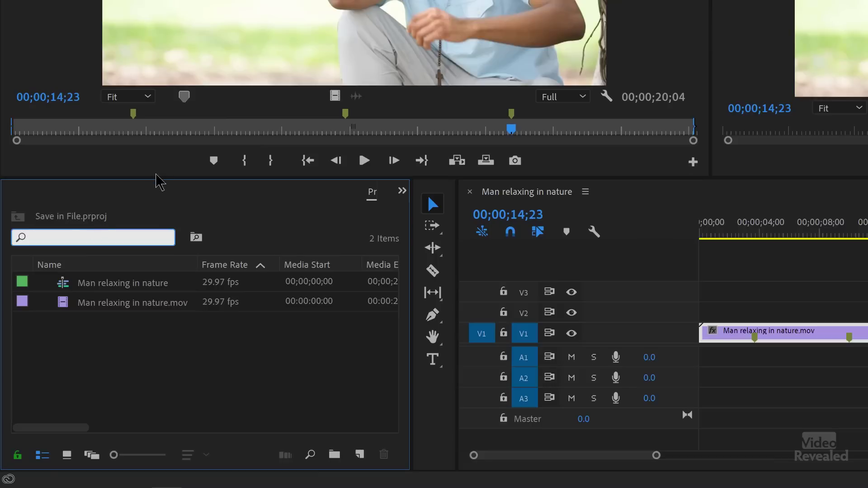
pyautogui.write('tree')
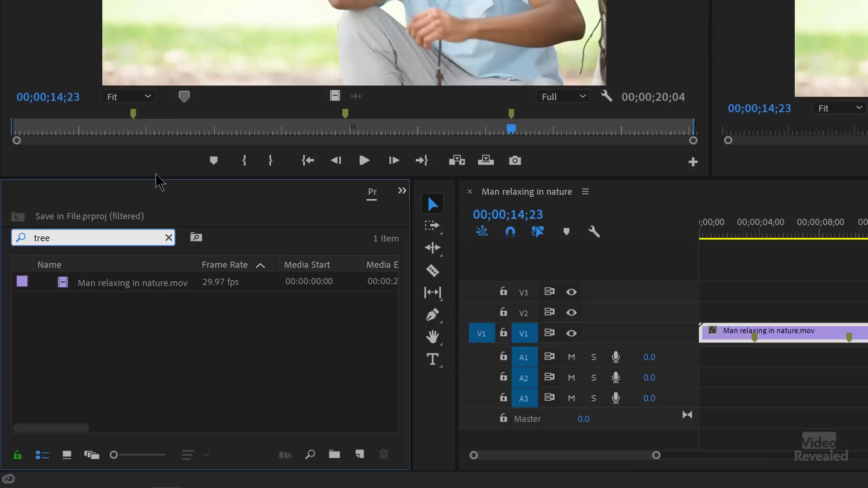
pyautogui.write('ra')
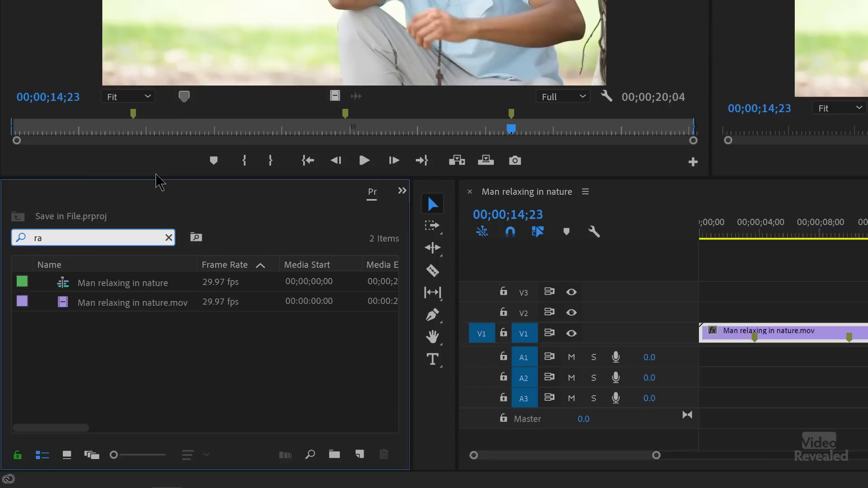
pyautogui.write('od')
pyautogui.write('oa')
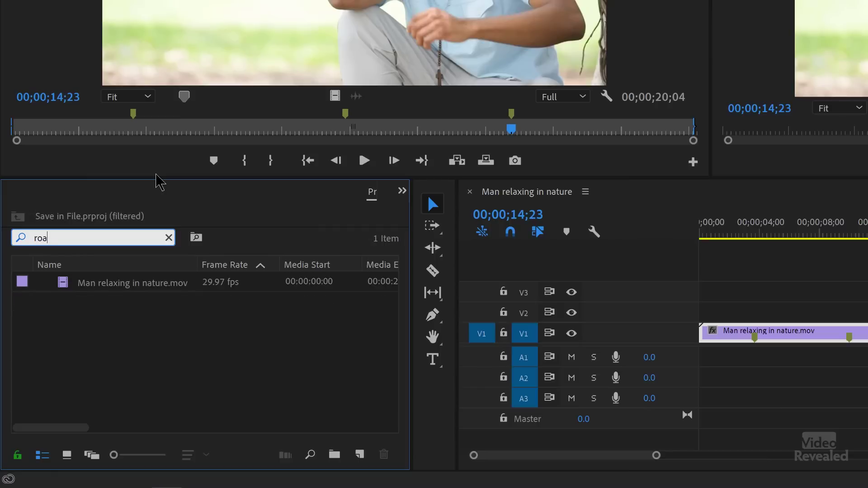
pyautogui.press('BackSpace')
pyautogui.press('BackSpace')
pyautogui.press('BackSpace')
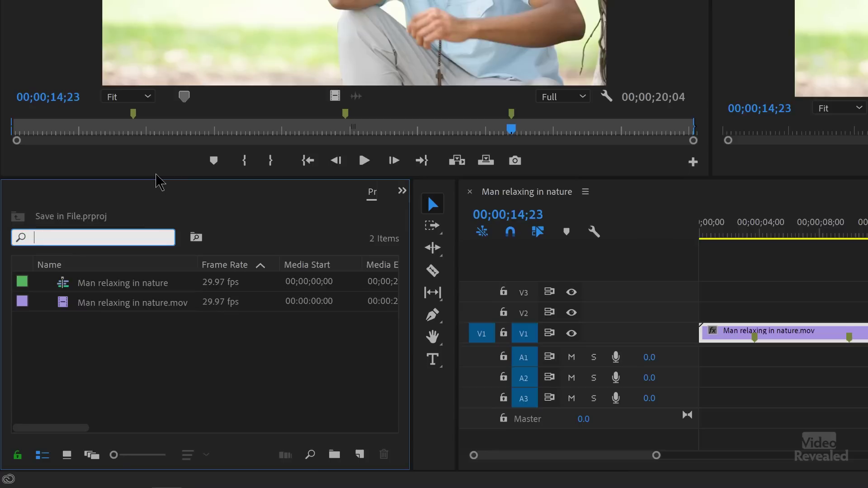
pyautogui.write('hill')
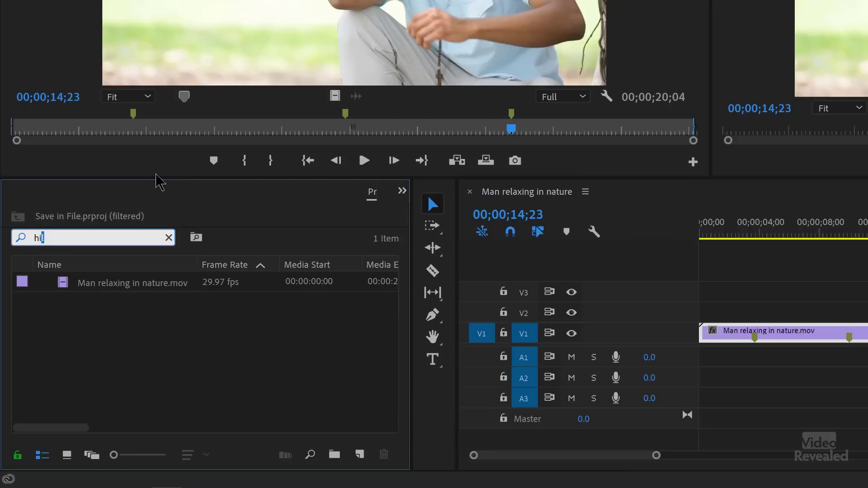
pyautogui.press('BackSpace')
pyautogui.press('BackSpace')
pyautogui.press('BackSpace')
pyautogui.click(166, 346)
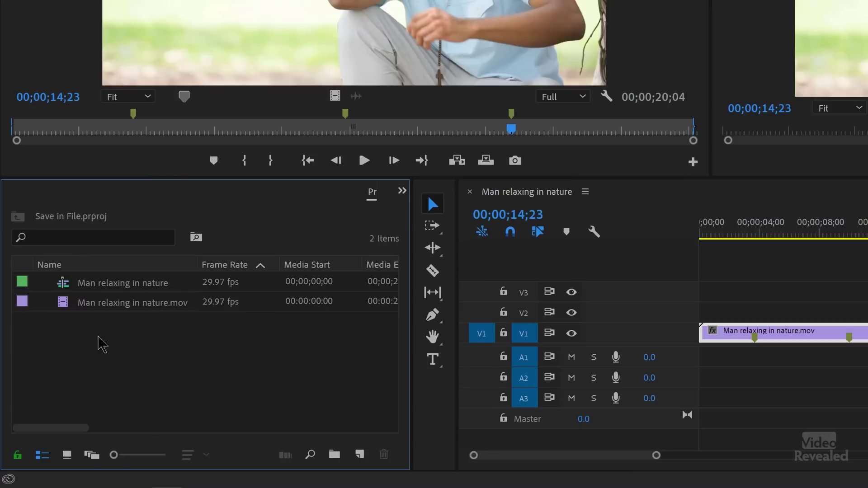
# Step: Delete Man relaxing in nature.mov from the project
pyautogui.click(815, 373)
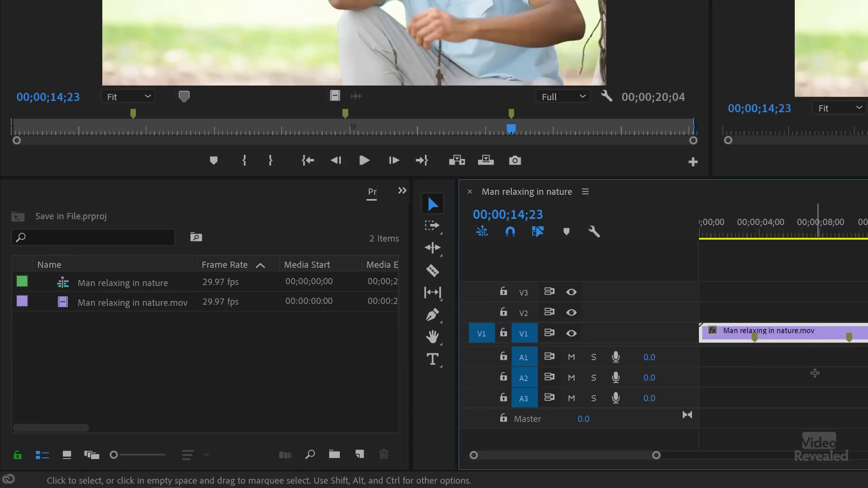
pyautogui.click(64, 302)
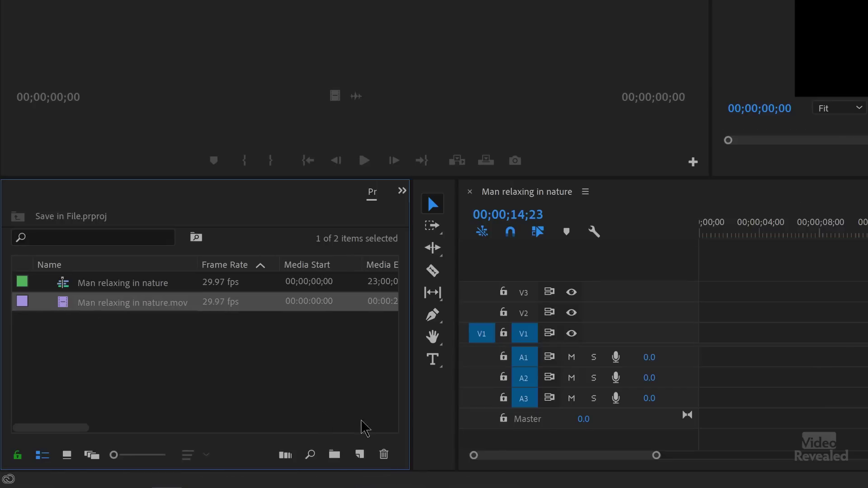
pyautogui.click(383, 455)
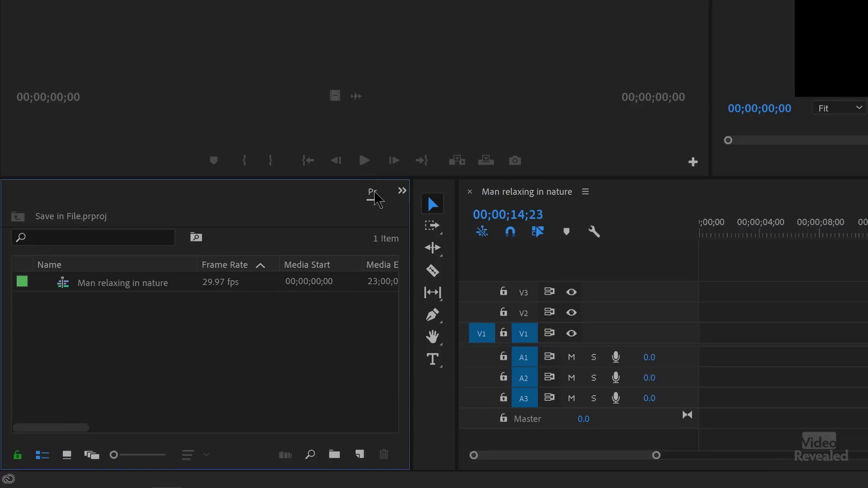
# Step: Open Man relaxing in nature.mov from the 2019 folder in the Media Browser and scrub through it
pyautogui.click(402, 190)
pyautogui.press('Escape')
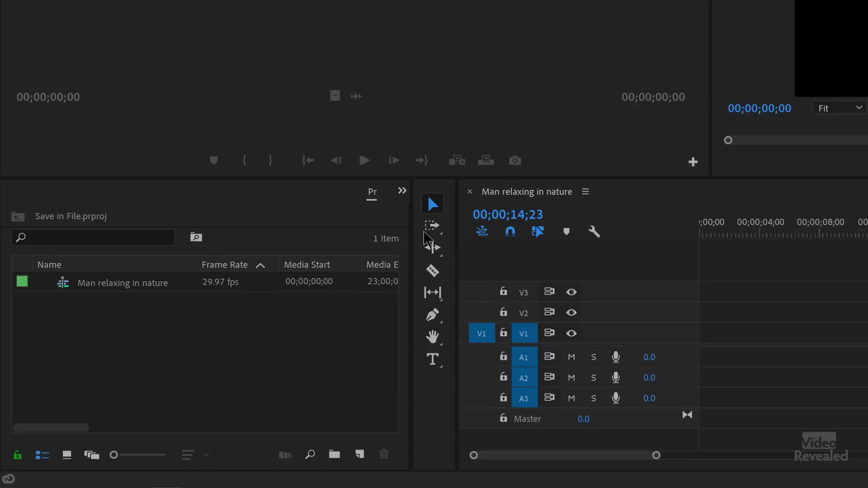
pyautogui.hotkey('shift', '8')
pyautogui.doubleClick(227, 248)
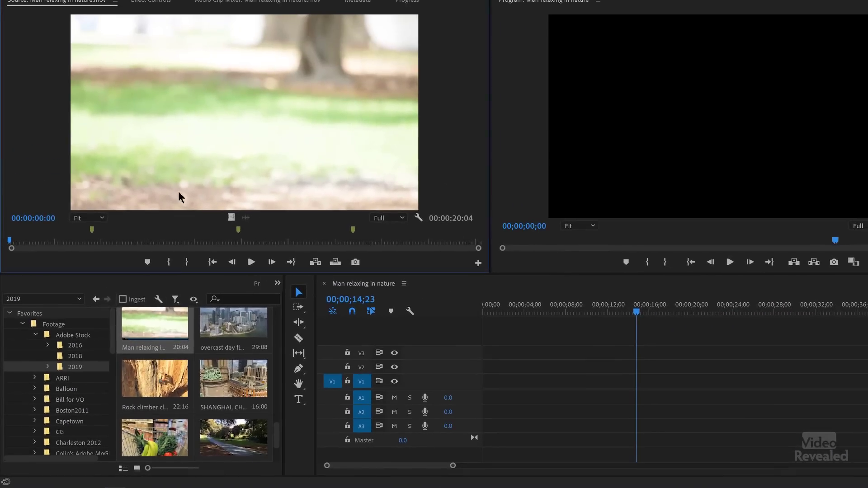
pyautogui.moveTo(112, 244); pyautogui.dragTo(303, 241)
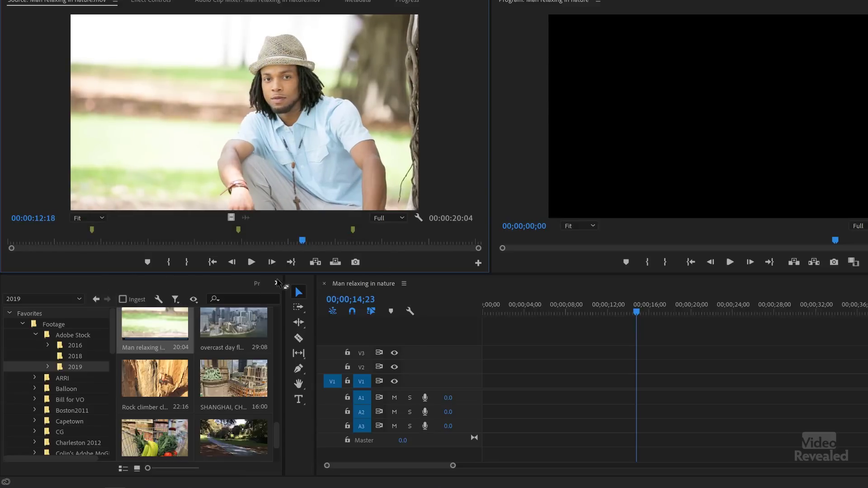
# Step: Place the nature clip with its three markers on track V1 and rewind the sequence
pyautogui.click(276, 283)
pyautogui.click(156, 324)
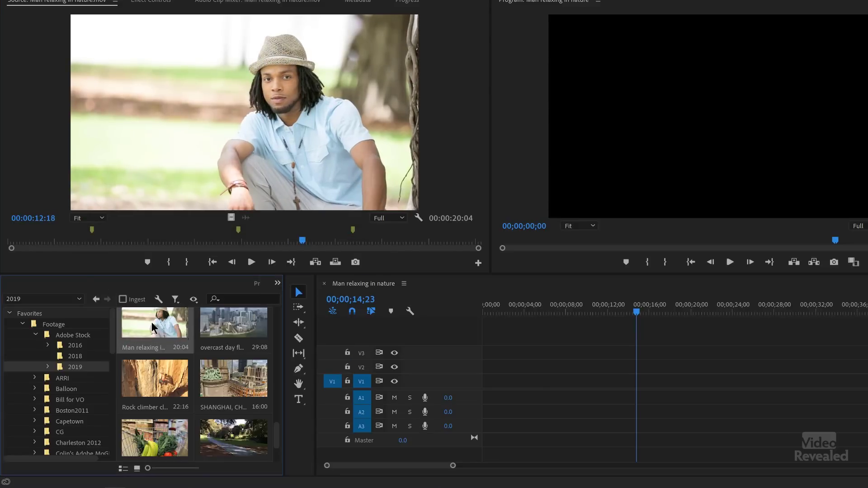
pyautogui.moveTo(167, 321); pyautogui.dragTo(474, 385)
pyautogui.moveTo(520, 312); pyautogui.dragTo(567, 313)
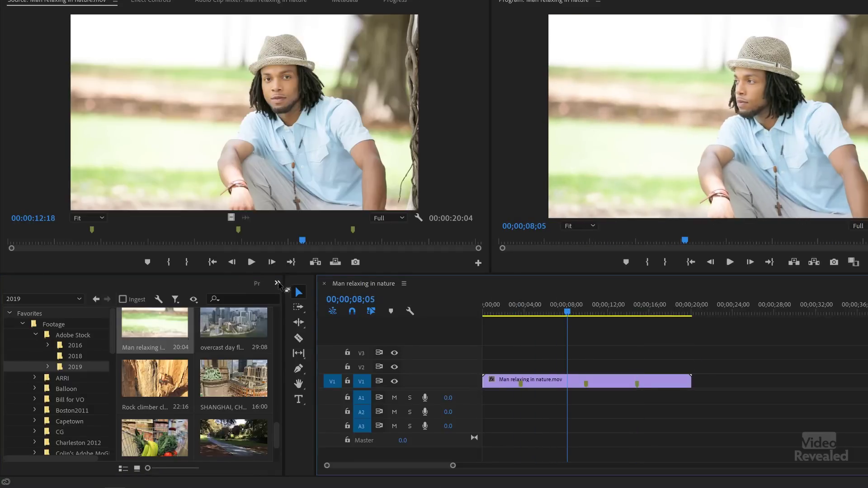
# Step: Return to the Project panel and search its items for 'tre' and 'raod'
pyautogui.click(277, 284)
pyautogui.click(296, 312)
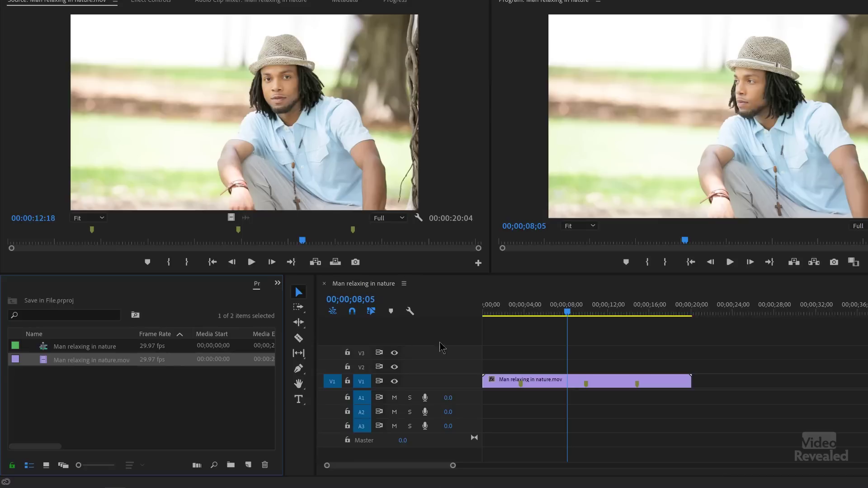
pyautogui.click(109, 315)
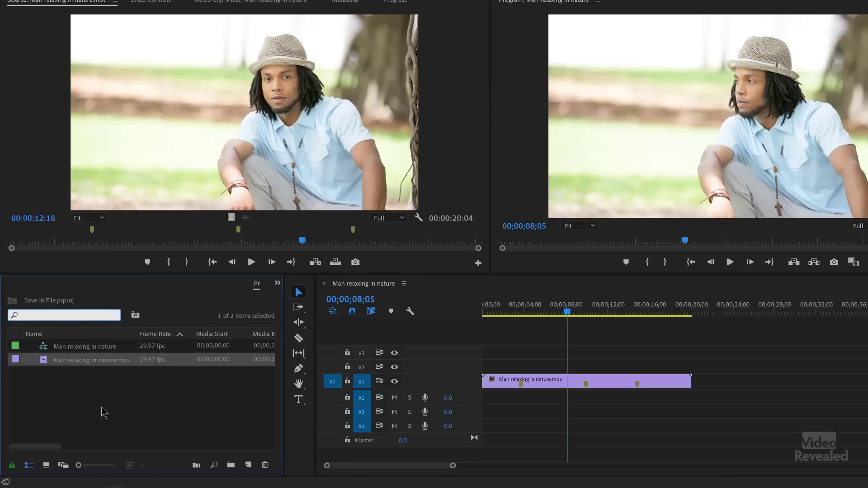
pyautogui.write('tre')
pyautogui.press('BackSpace')
pyautogui.press('BackSpace')
pyautogui.press('BackSpace')
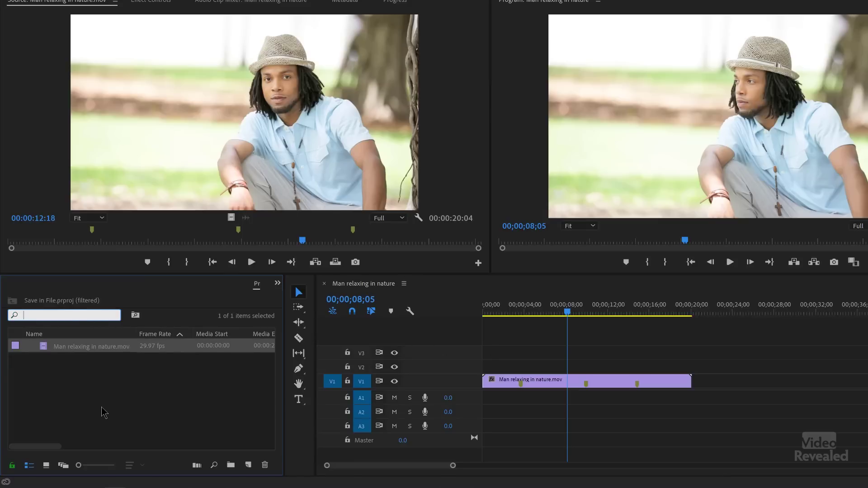
pyautogui.write('raod')
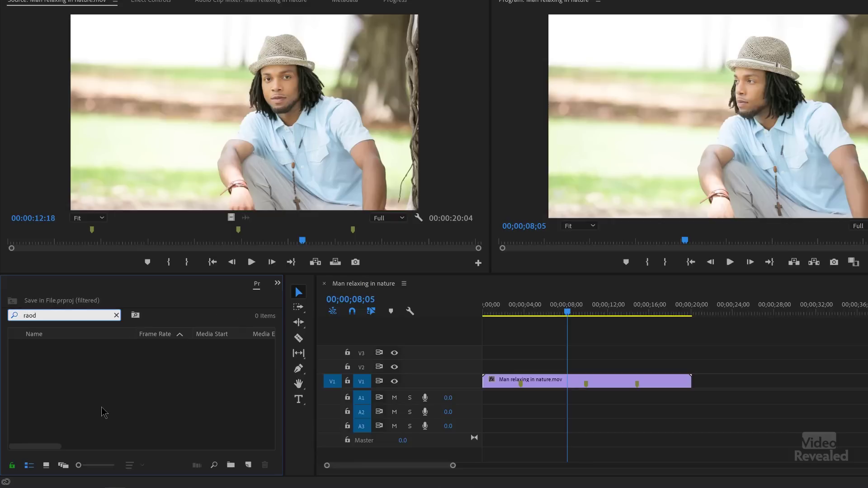
pyautogui.press('BackSpace')
pyautogui.press('BackSpace')
pyautogui.press('BackSpace')
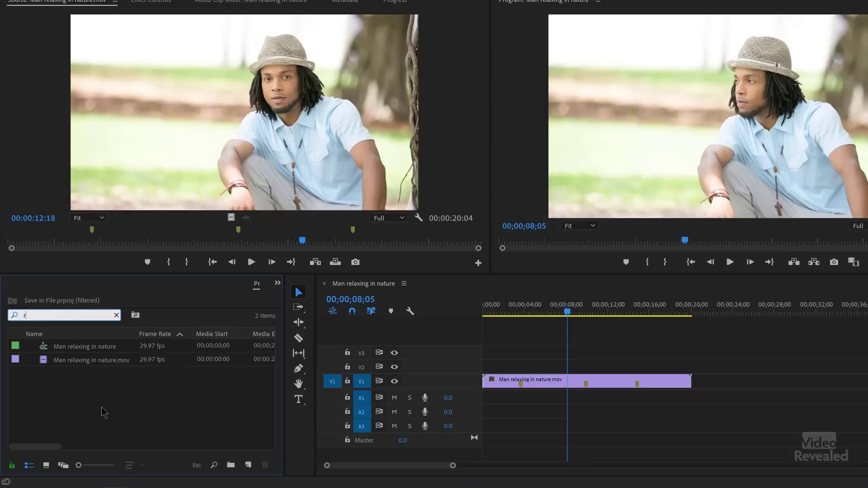
# Step: Search the project for 'hill' and select the re-imported nature clip it finds
pyautogui.press('BackSpace')
pyautogui.write('hill')
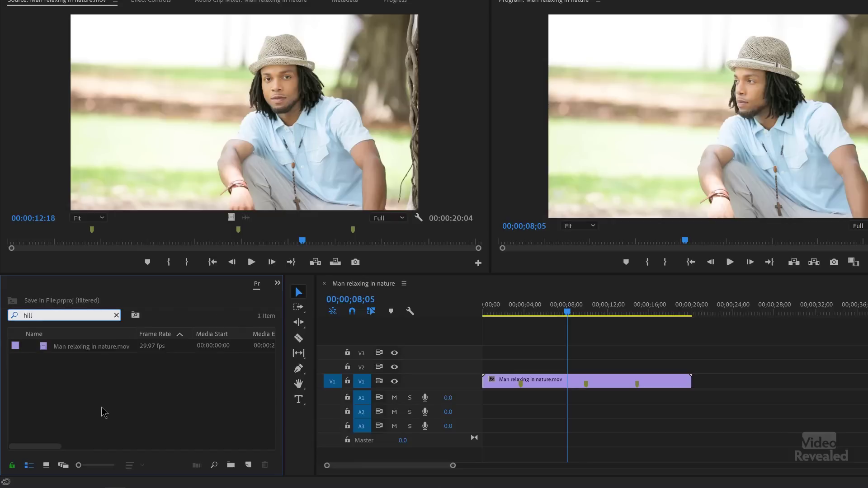
pyautogui.click(542, 384)
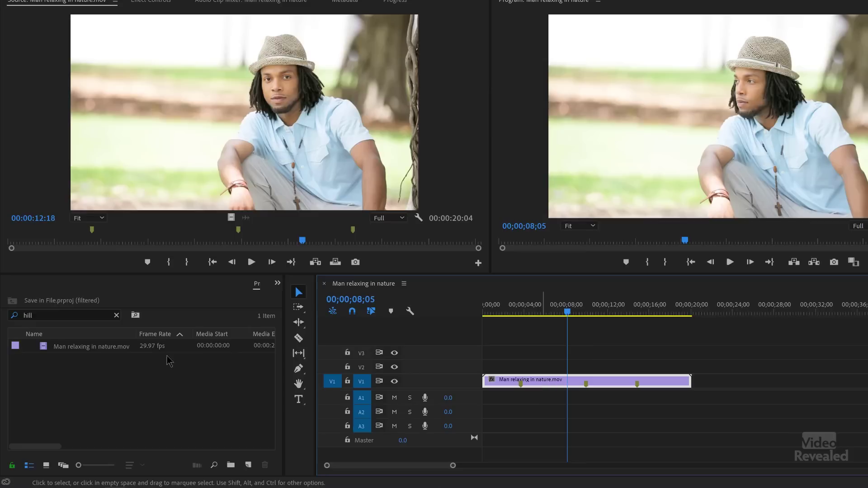
pyautogui.click(85, 374)
pyautogui.hotkey('ctrl', 'a')
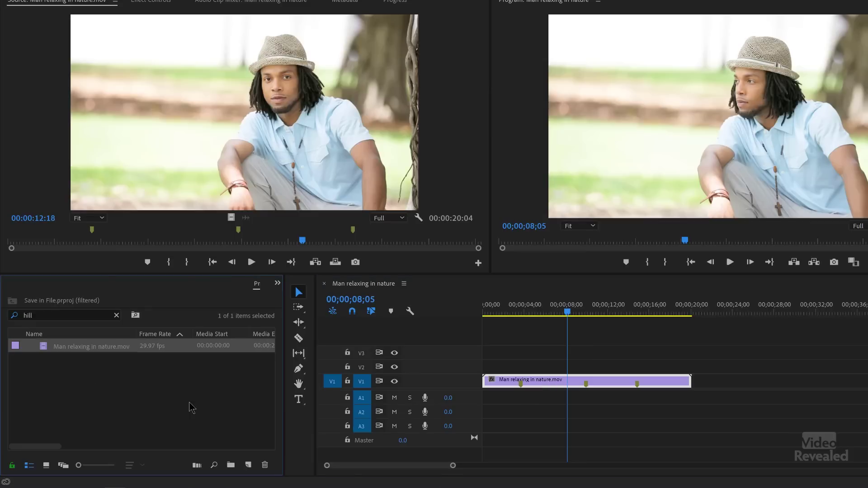
pyautogui.click(278, 283)
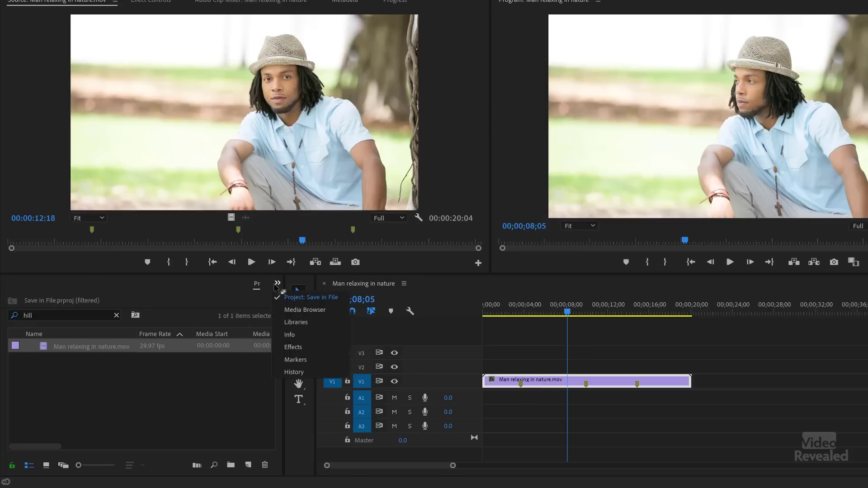
# Step: Show the Markers panel and filter its markers by 'roa', then by 'hill'
pyautogui.click(294, 359)
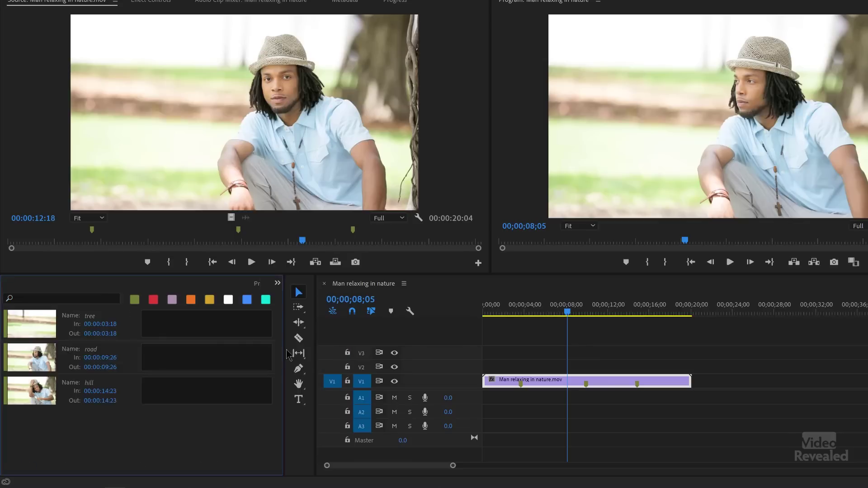
pyautogui.click(93, 300)
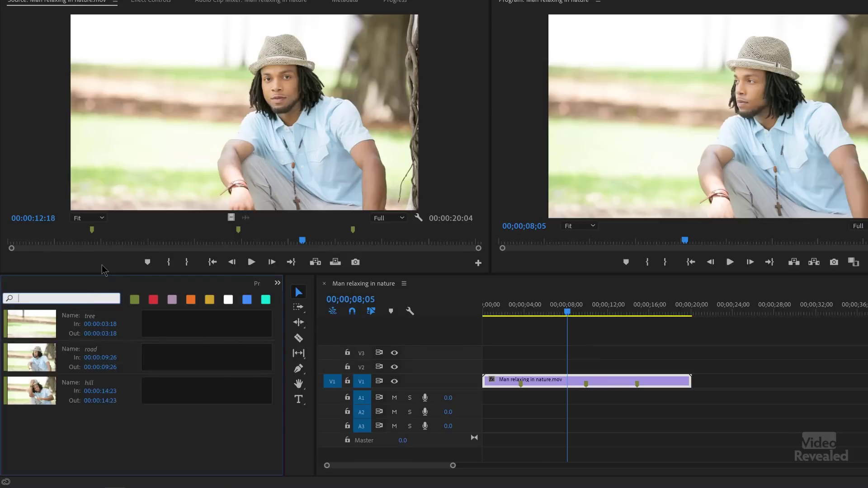
pyautogui.write('roa')
pyautogui.press('BackSpace')
pyautogui.press('BackSpace')
pyautogui.press('BackSpace')
pyautogui.write('roa')
pyautogui.press('BackSpace')
pyautogui.press('BackSpace')
pyautogui.press('BackSpace')
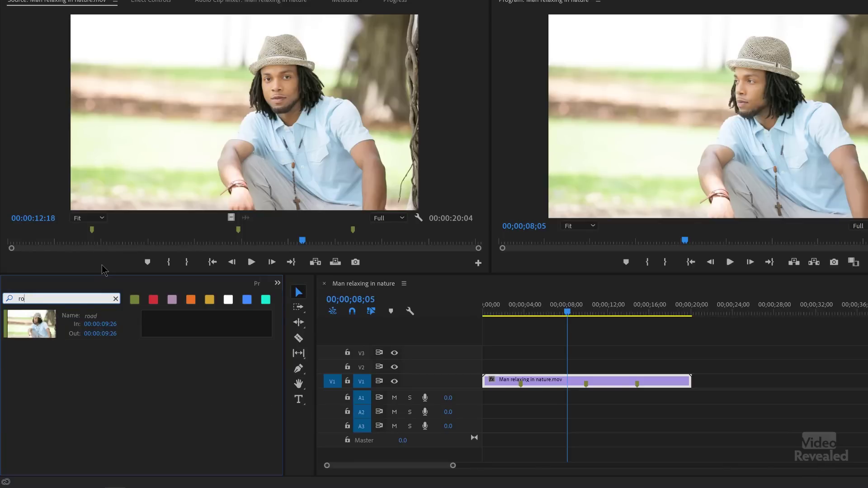
pyautogui.write('hill')
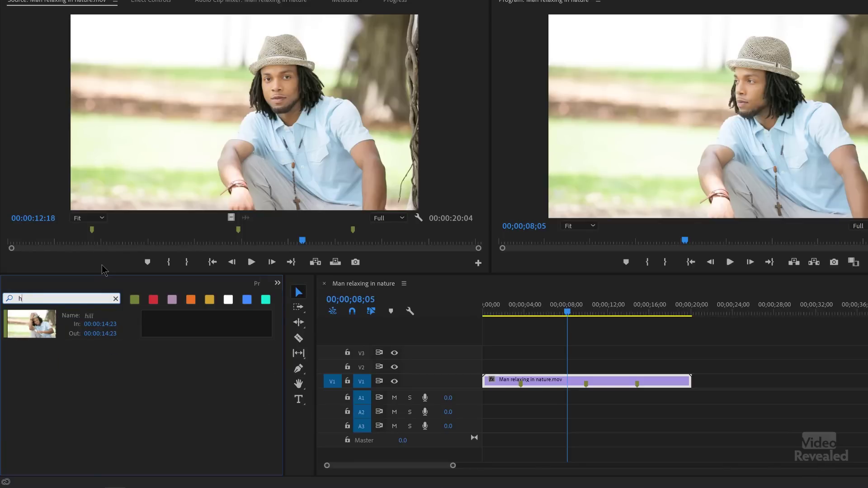